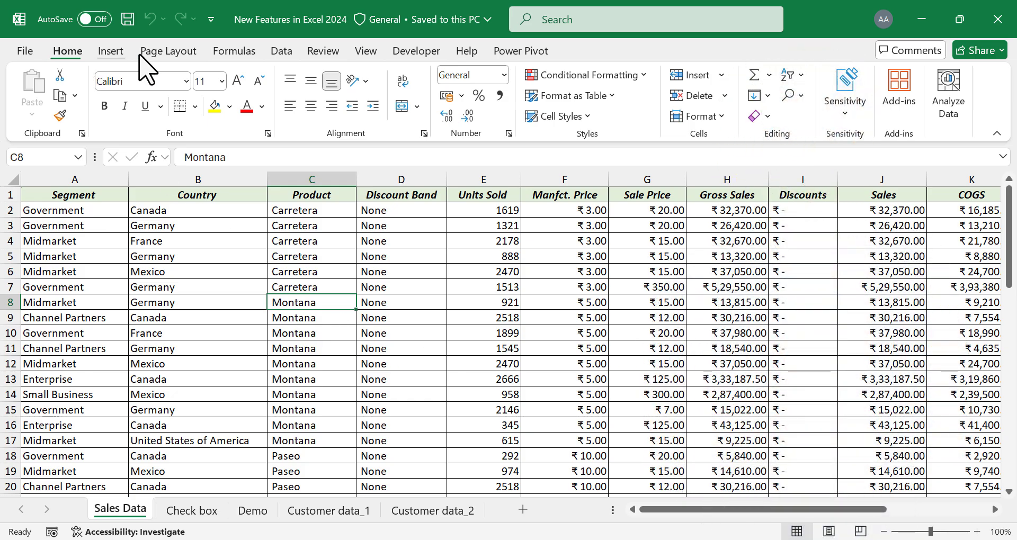
Step: Turn on Focus Cell, then select G13 and A29 to see the row and column shading
click(369, 52)
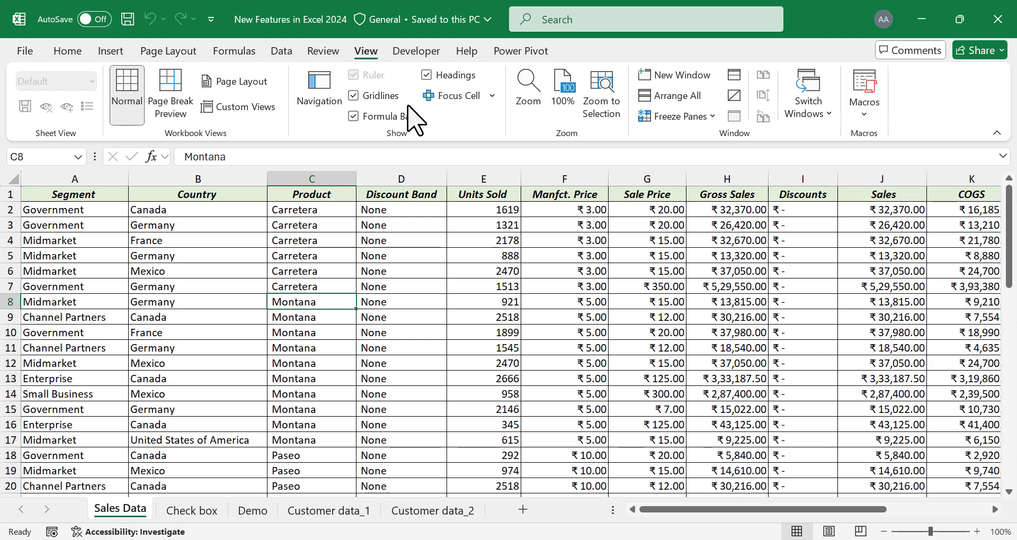
click(469, 108)
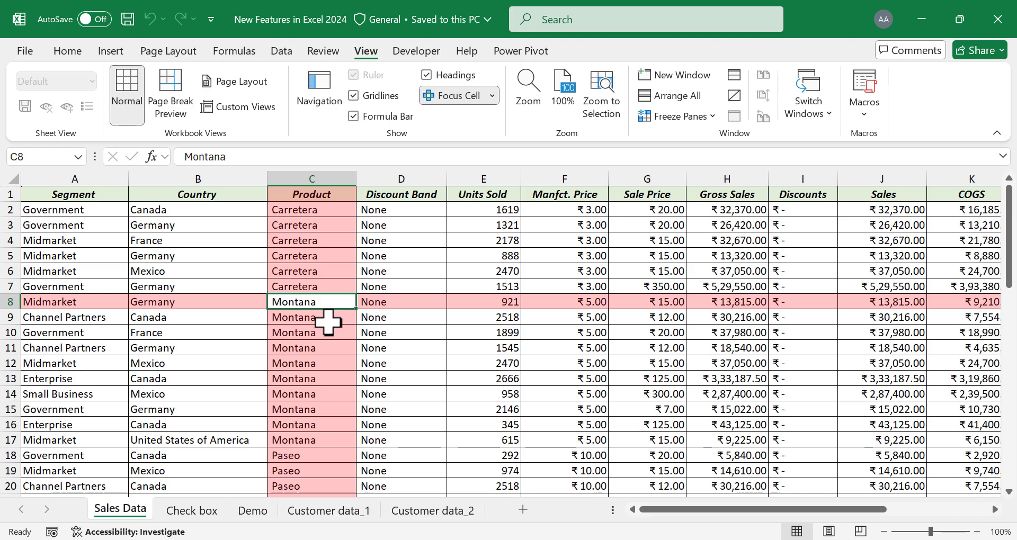
click(665, 377)
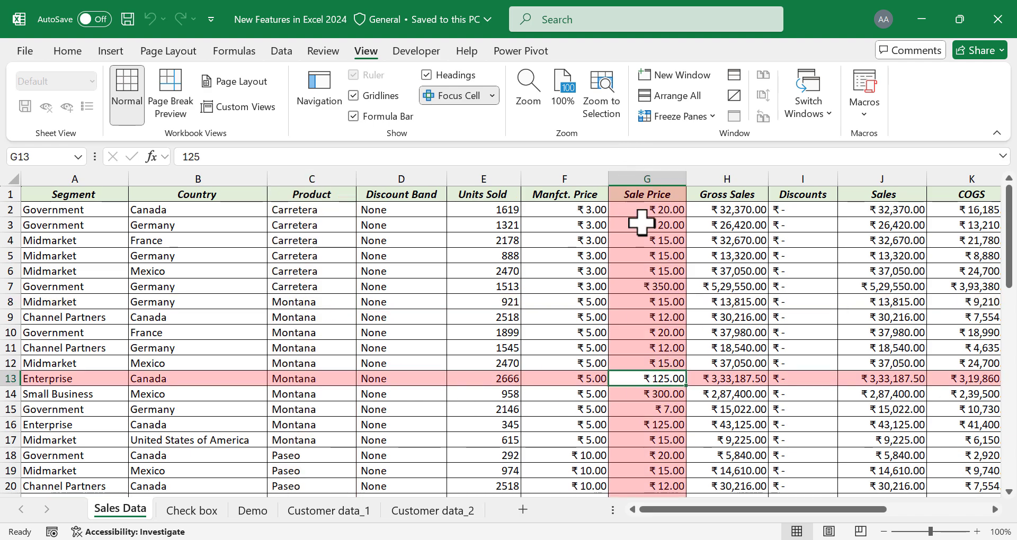
scroll(209, 415, down, 5)
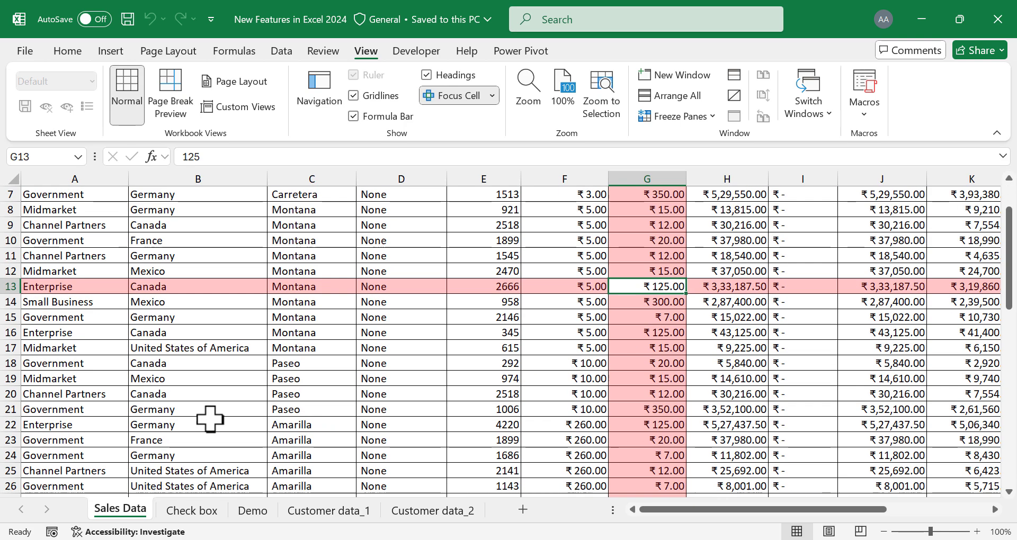
click(57, 394)
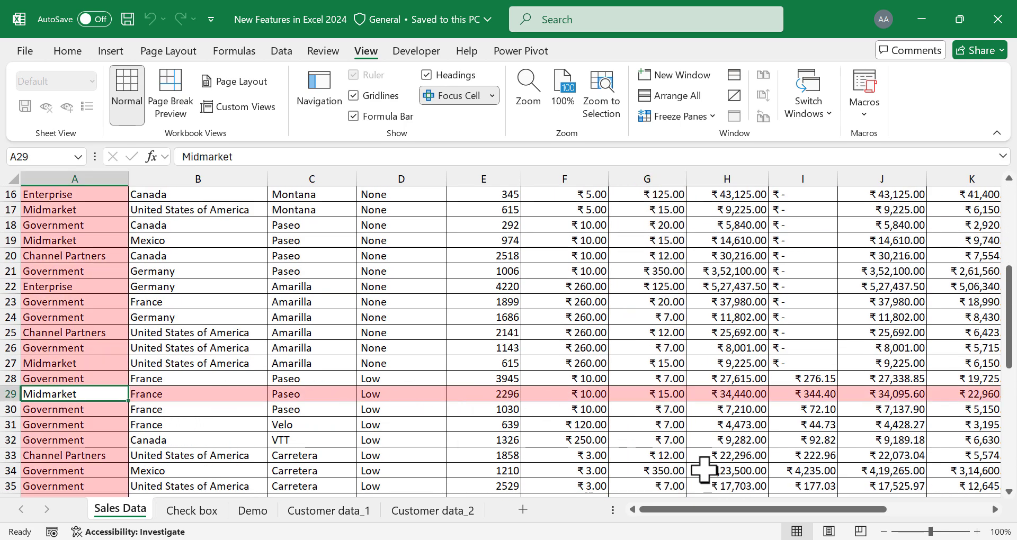
Step: Select C8:D14, a block across columns D to G, then C6 to watch the highlight follow
drag(695, 509, 579, 510)
scroll(392, 427, up, 5)
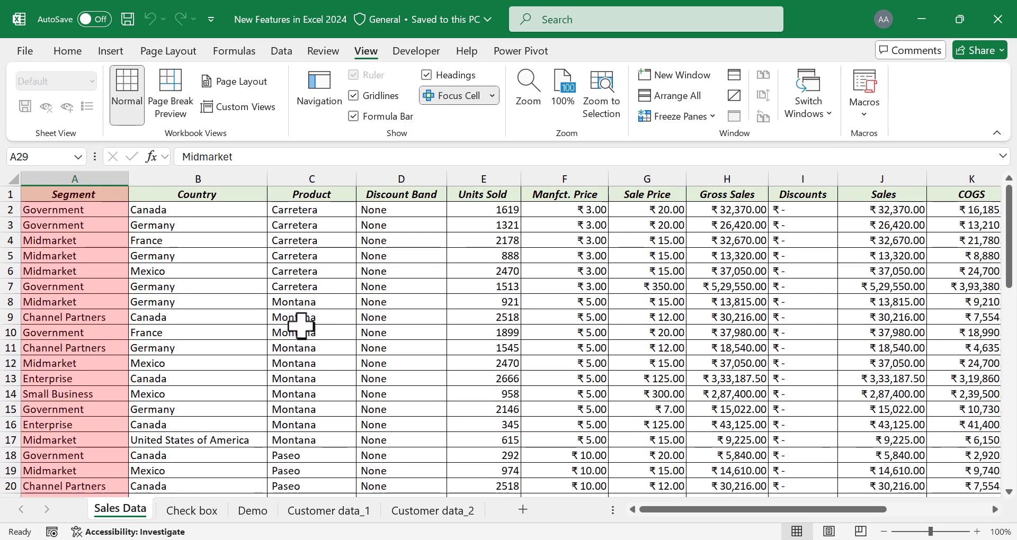
drag(305, 303, 443, 392)
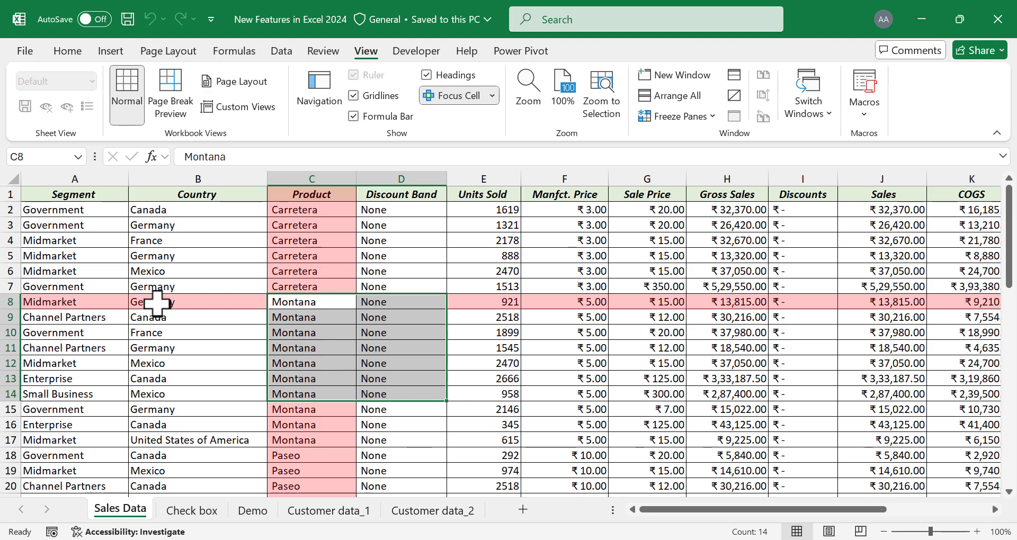
drag(621, 409, 404, 276)
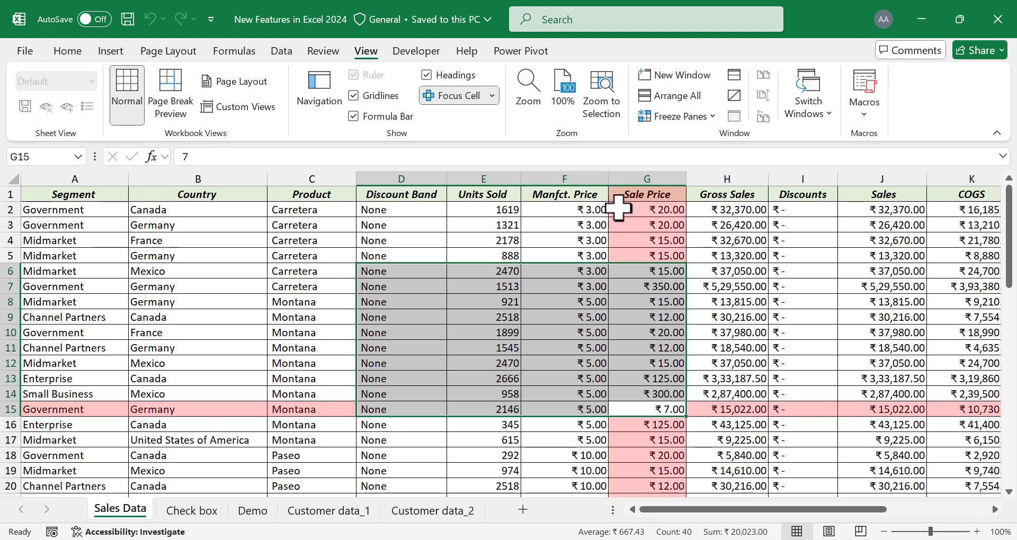
click(324, 273)
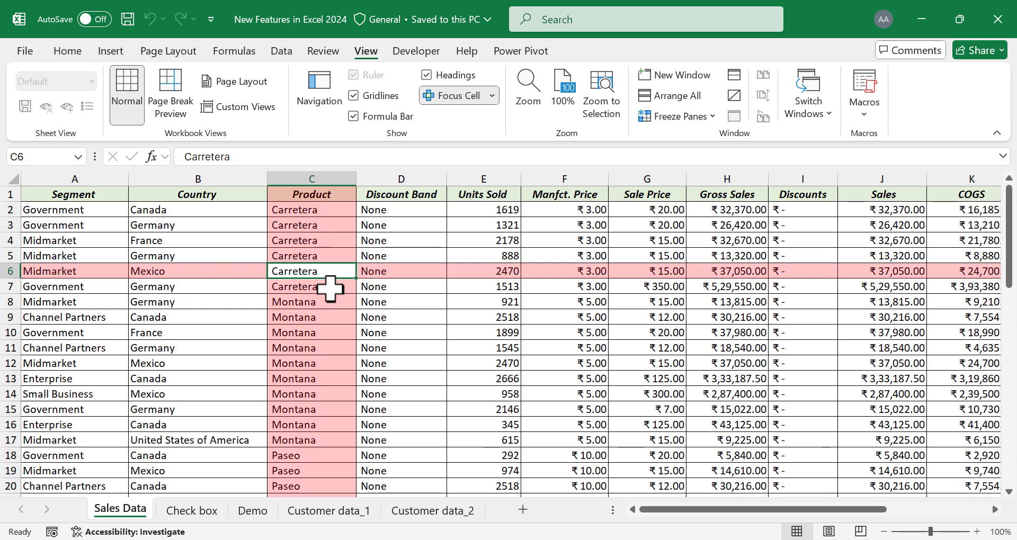
Step: Change the focus-cell colour to light blue and check it on cell F10
click(490, 98)
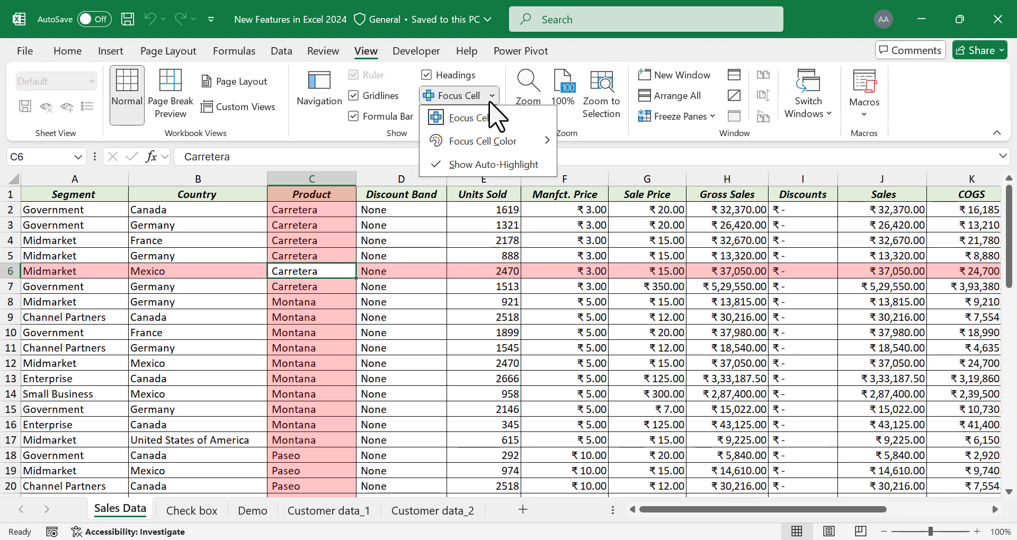
mouse_move(496, 142)
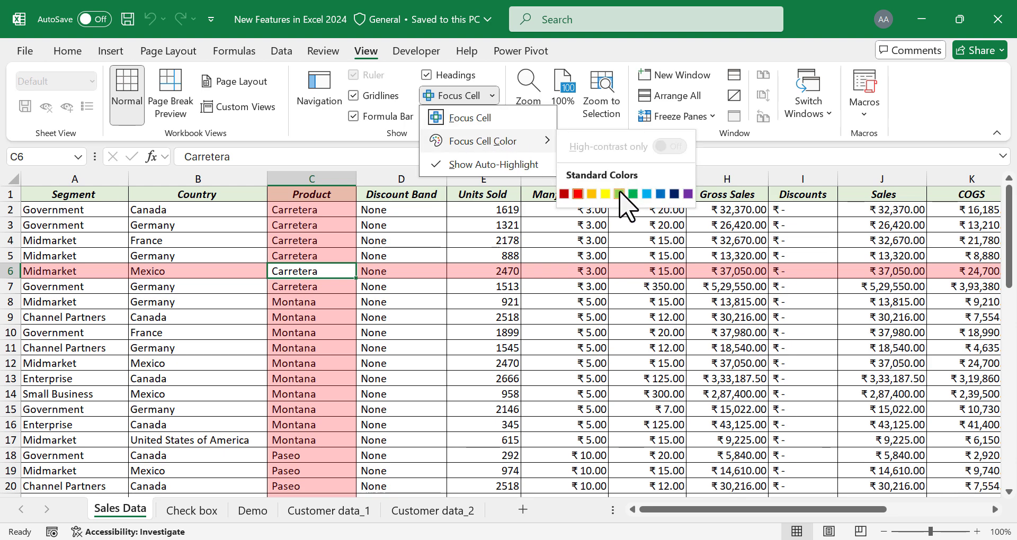
click(646, 194)
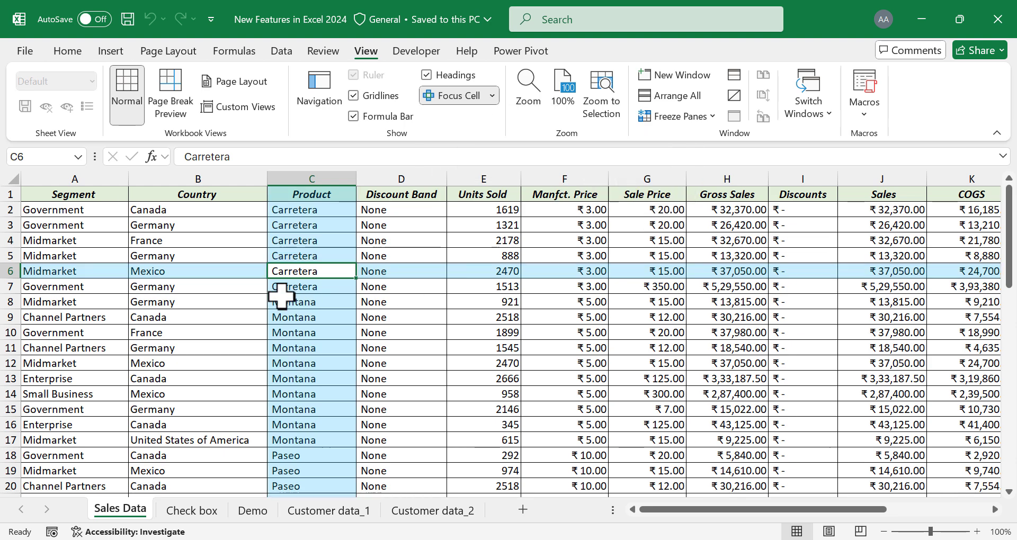
click(528, 333)
Step: Switch the focus-cell colour to purple, check it on C7 and D12, then turn Focus Cell off
click(492, 96)
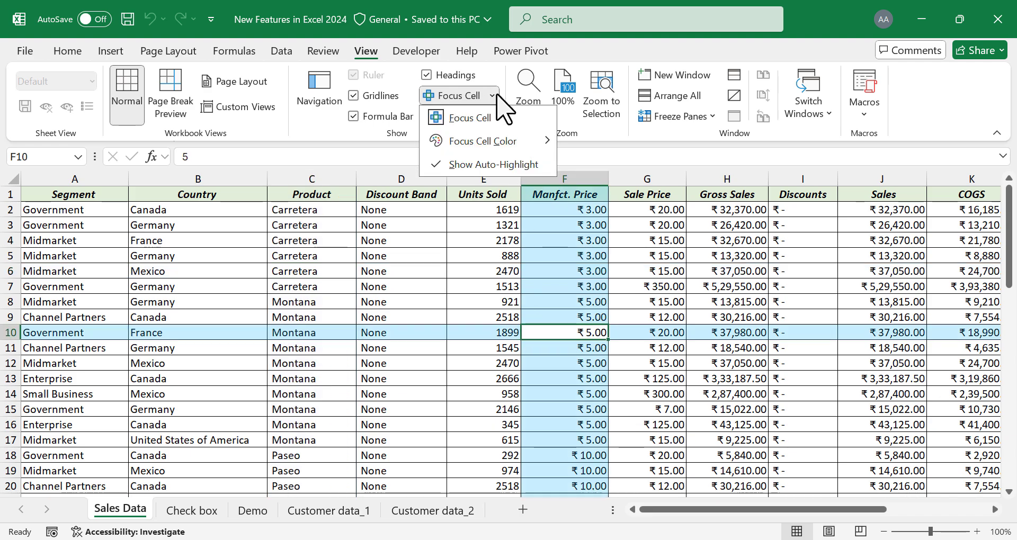
mouse_move(517, 141)
click(688, 194)
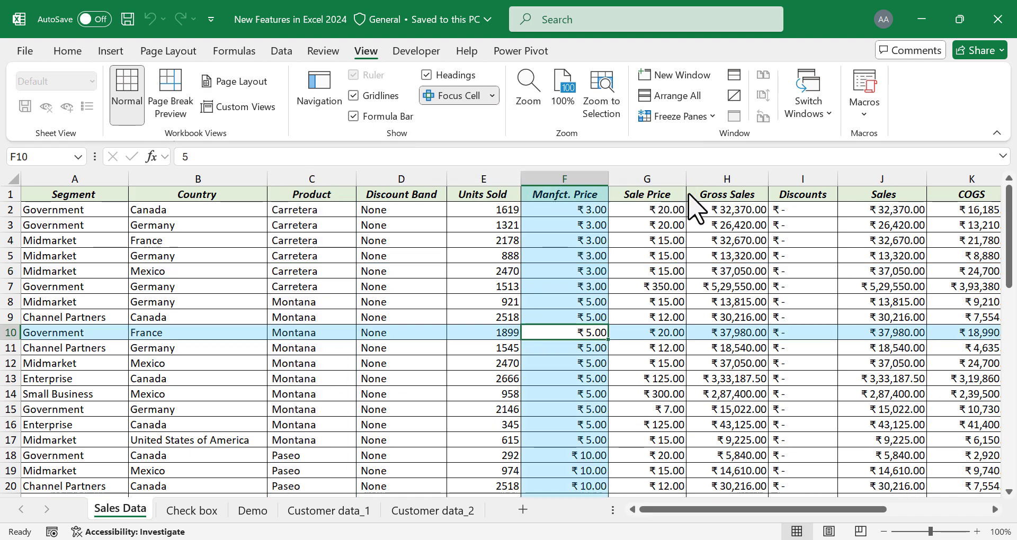
click(322, 289)
click(428, 368)
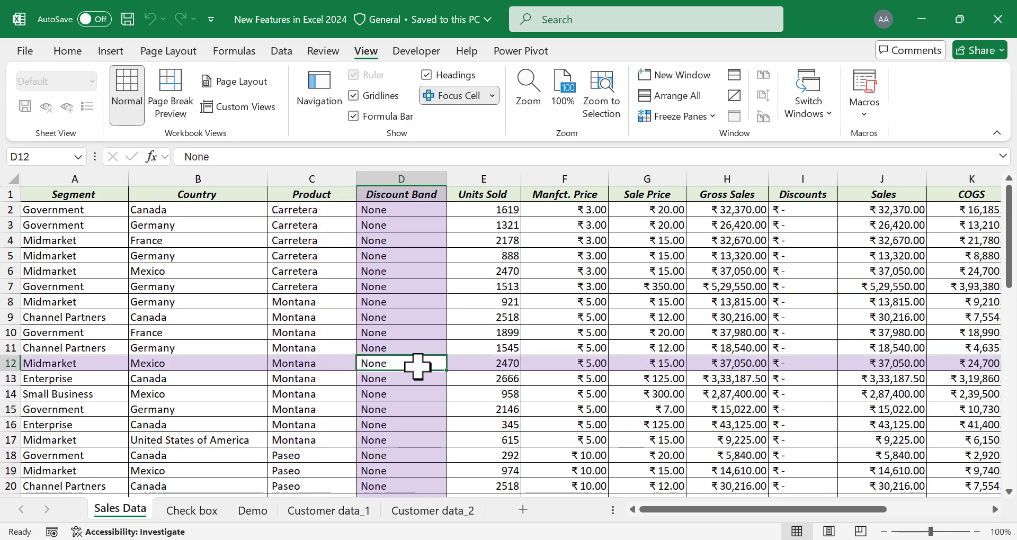
click(466, 98)
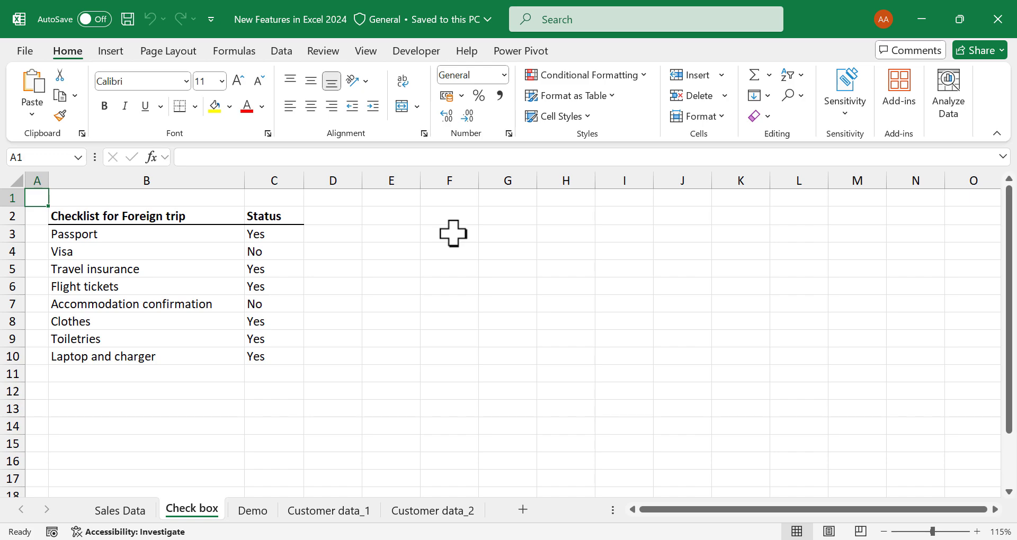
Step: Insert a checkbox into cell F3
click(453, 233)
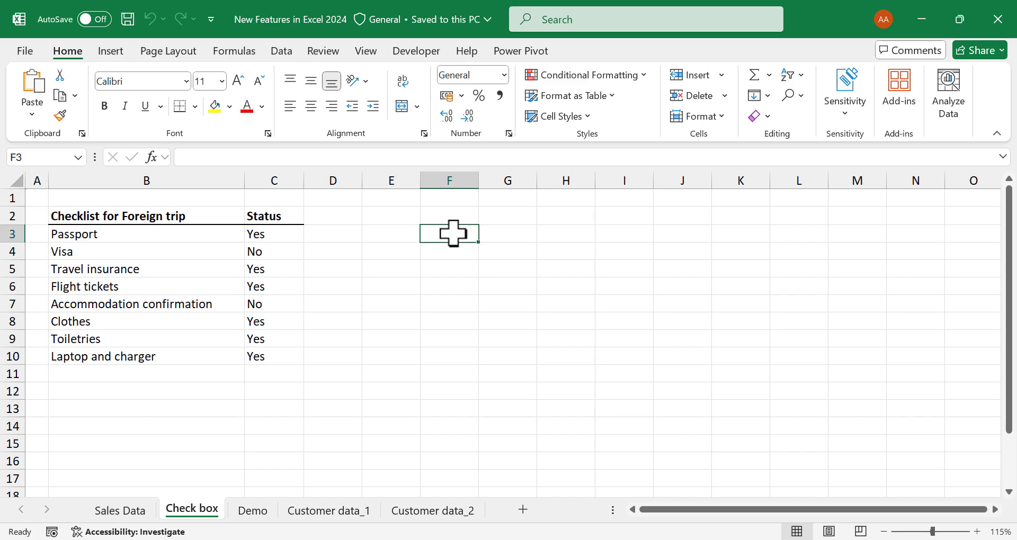
click(113, 52)
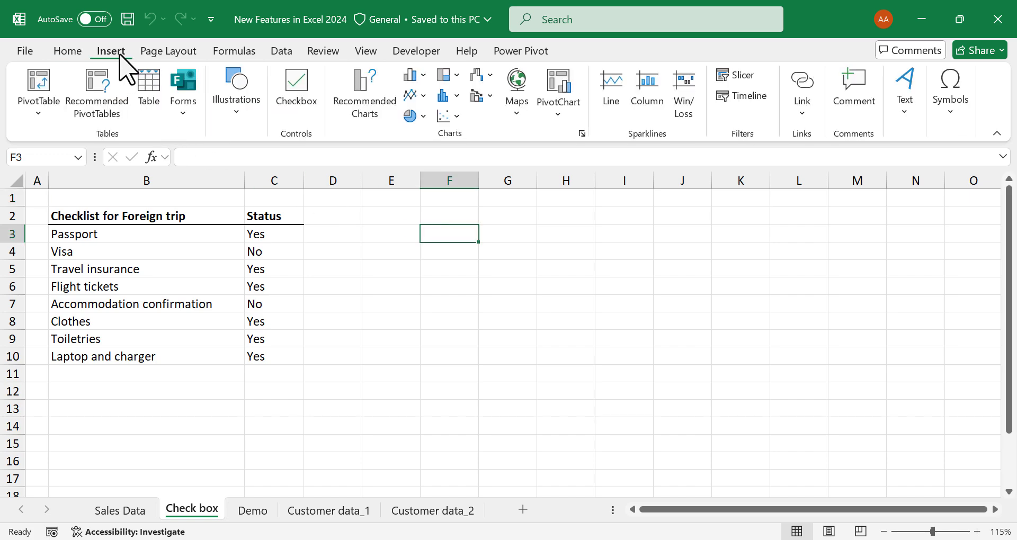
click(296, 98)
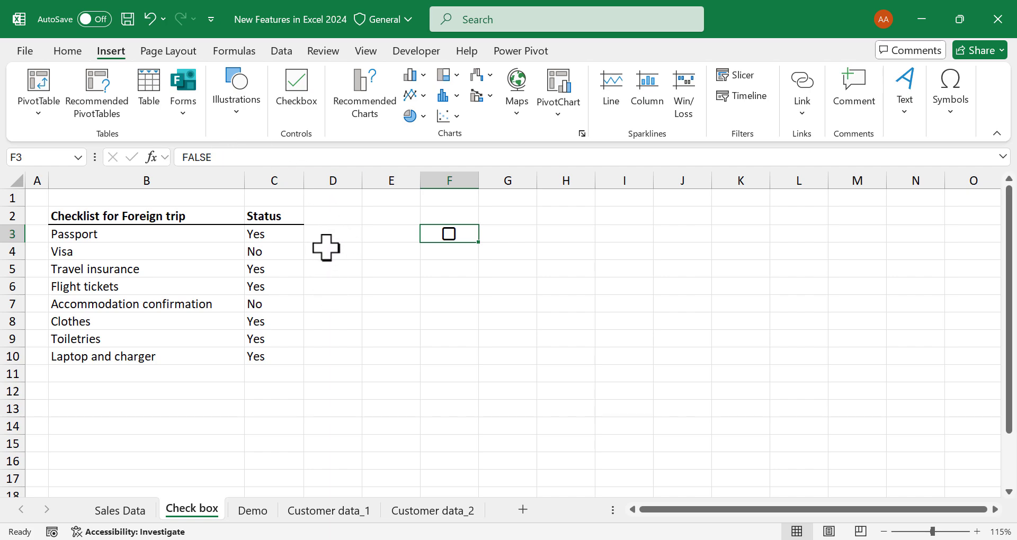
Step: Add checkboxes to D3:D10 and tick the Visa and Passport items
drag(333, 235, 341, 357)
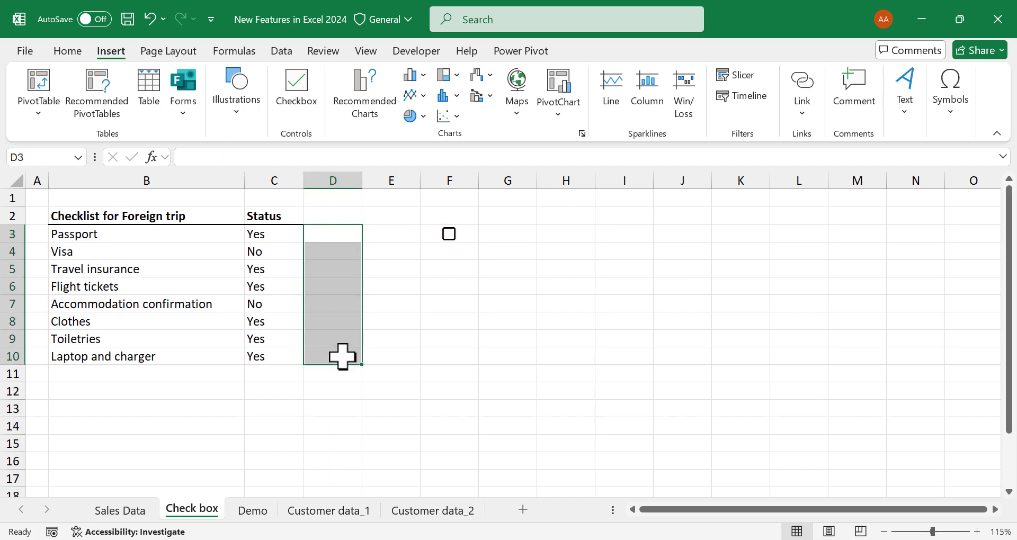
click(297, 114)
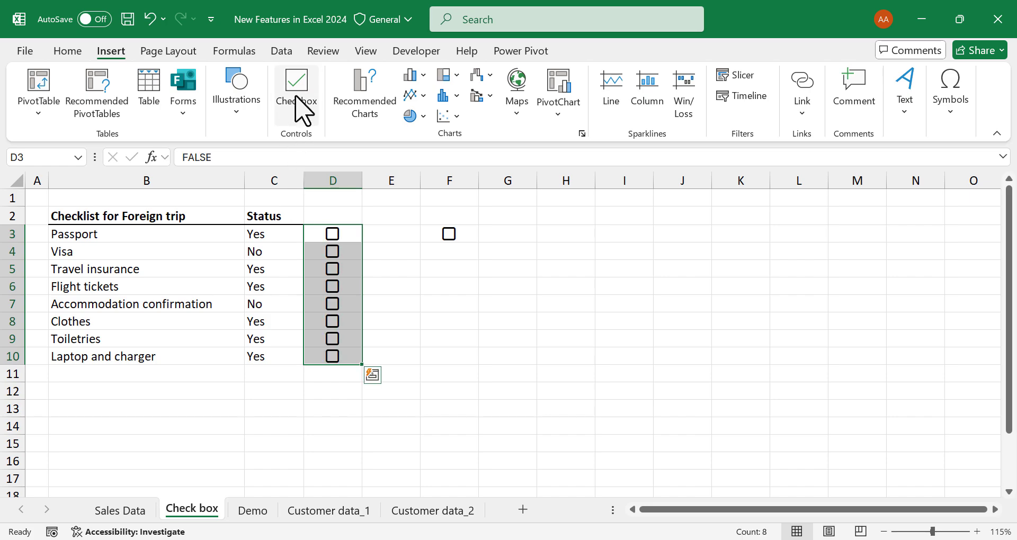
click(334, 253)
click(333, 234)
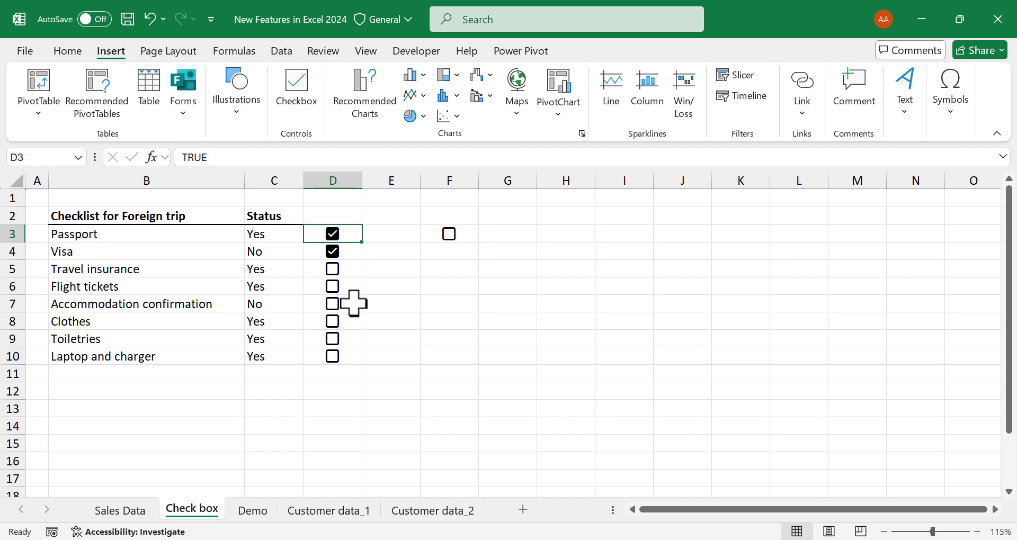
Step: Tick D6:D9 and untick D6:D8 with Space, re-tick Flight tickets and Clothes, then open the Demo sheet
drag(353, 287, 354, 333)
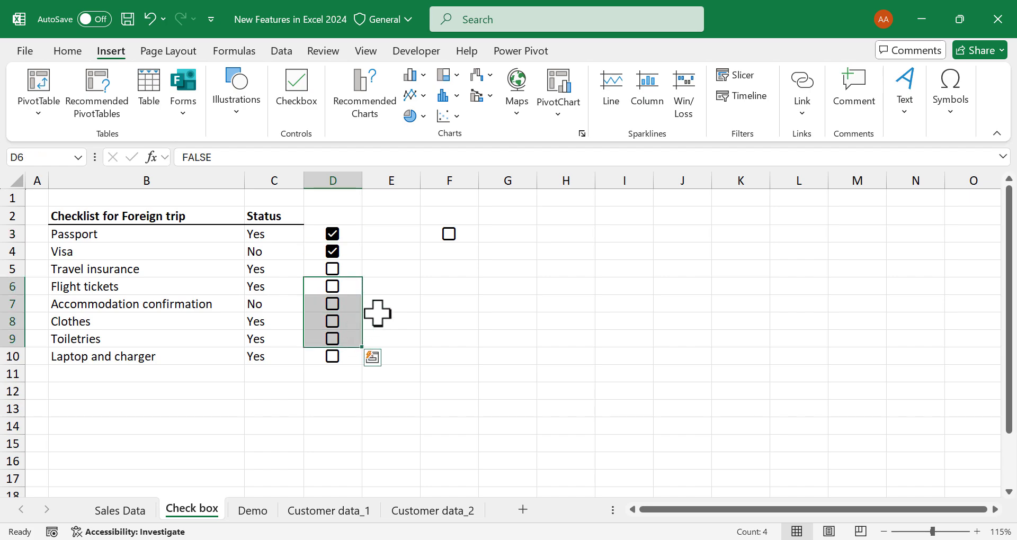
key(space)
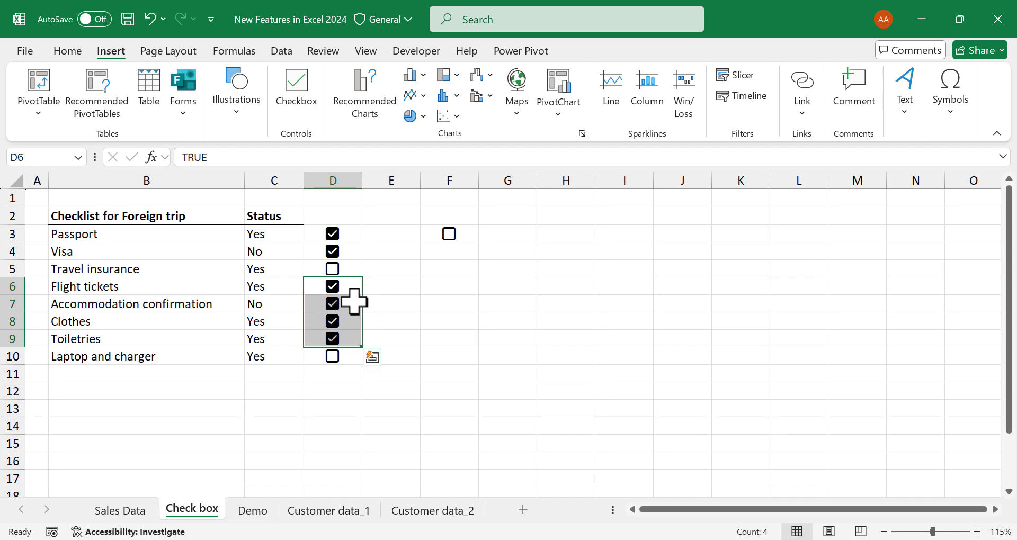
click(354, 287)
drag(354, 288, 353, 322)
key(space)
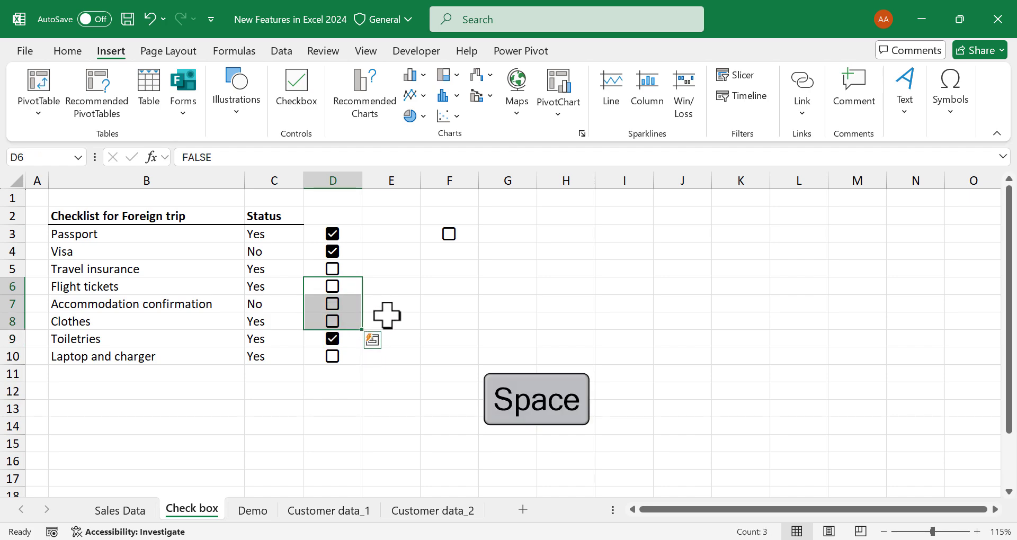
click(332, 286)
click(332, 321)
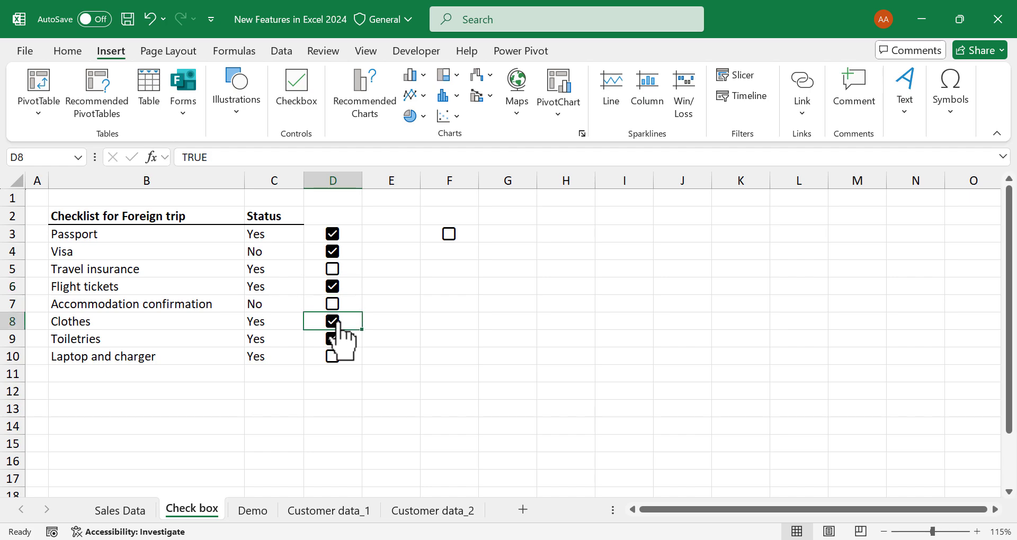
click(252, 509)
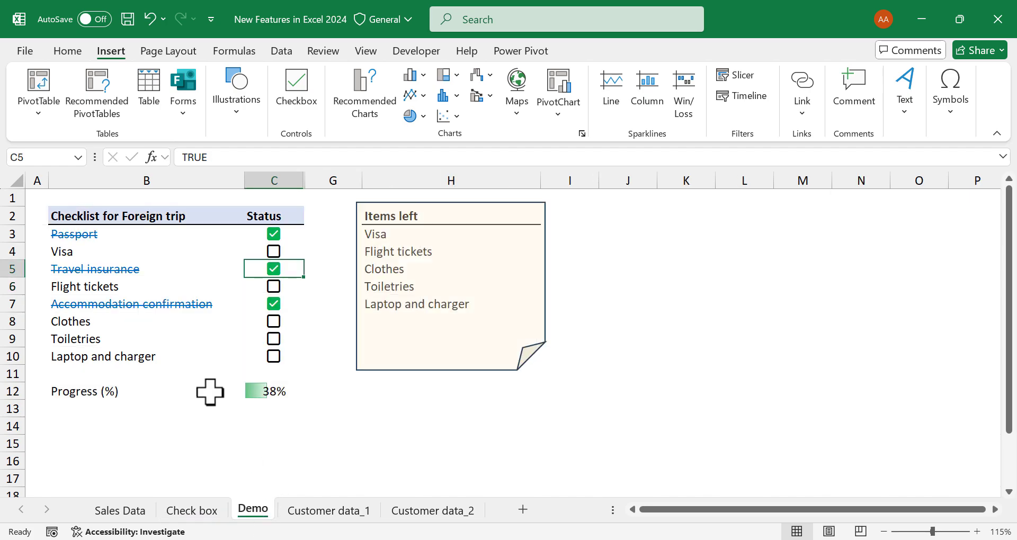
Step: Toggle Visa, Flight tickets, Travel insurance, Toiletries and Laptop and charger, watching Items left and Progress change
click(274, 252)
click(276, 289)
click(278, 289)
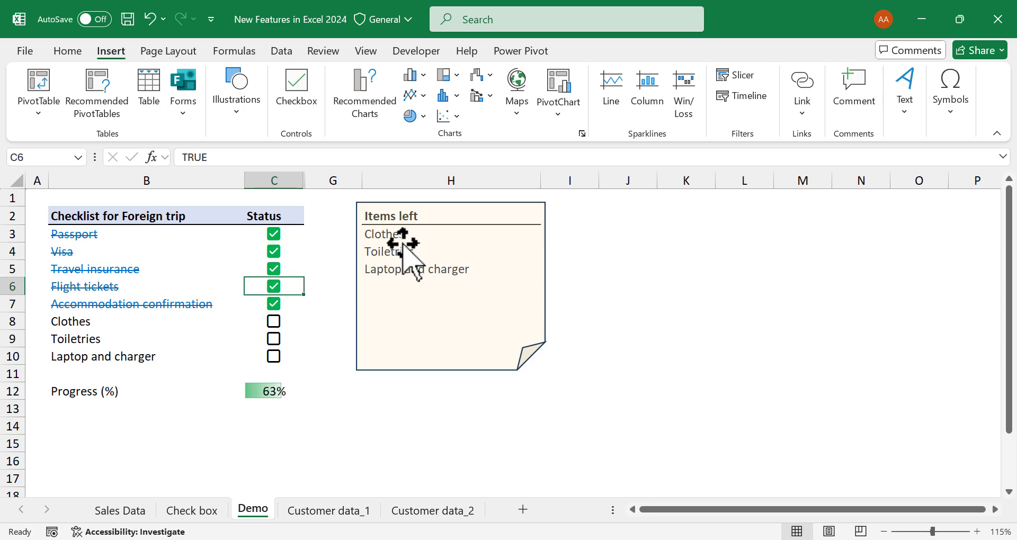
click(276, 285)
click(275, 270)
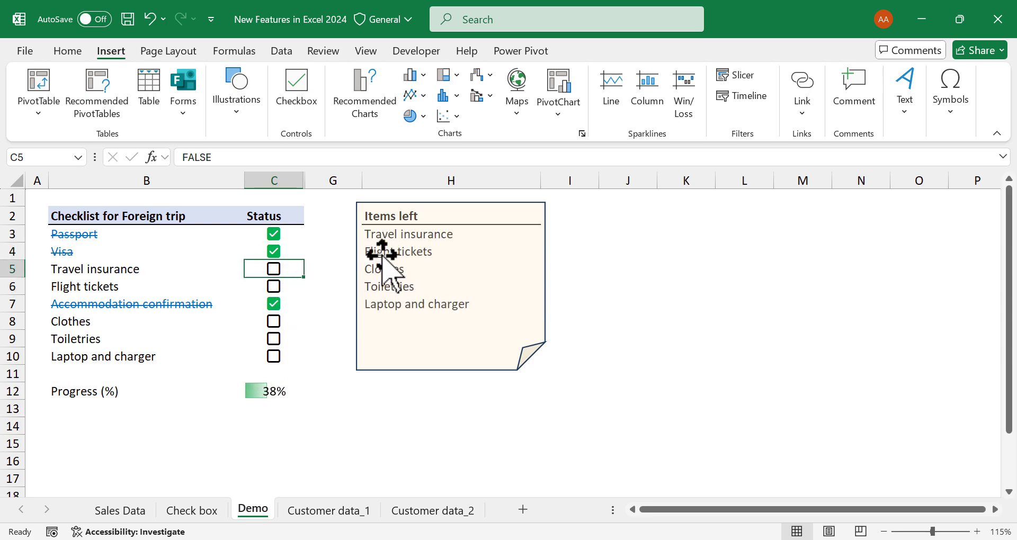
click(274, 339)
click(274, 356)
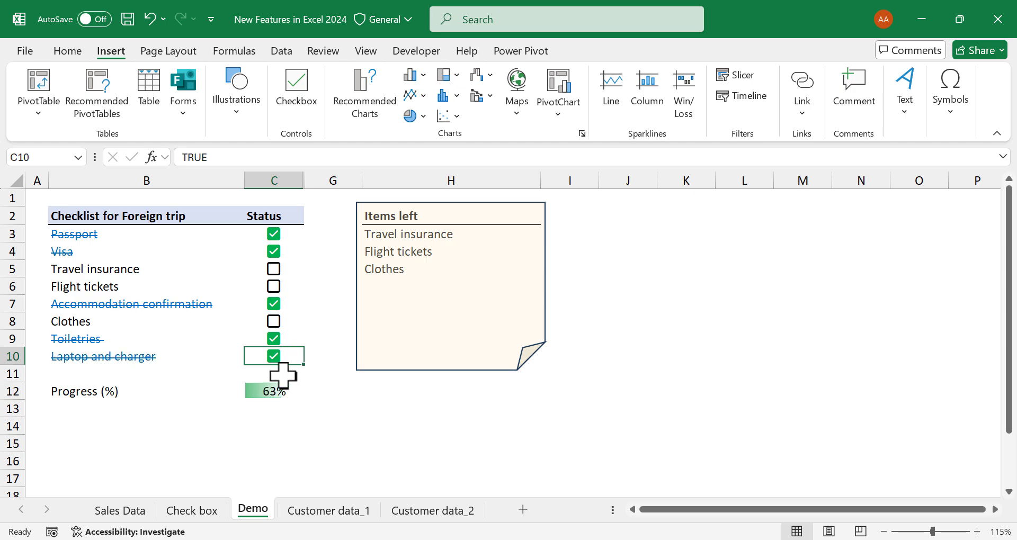
click(274, 340)
click(274, 286)
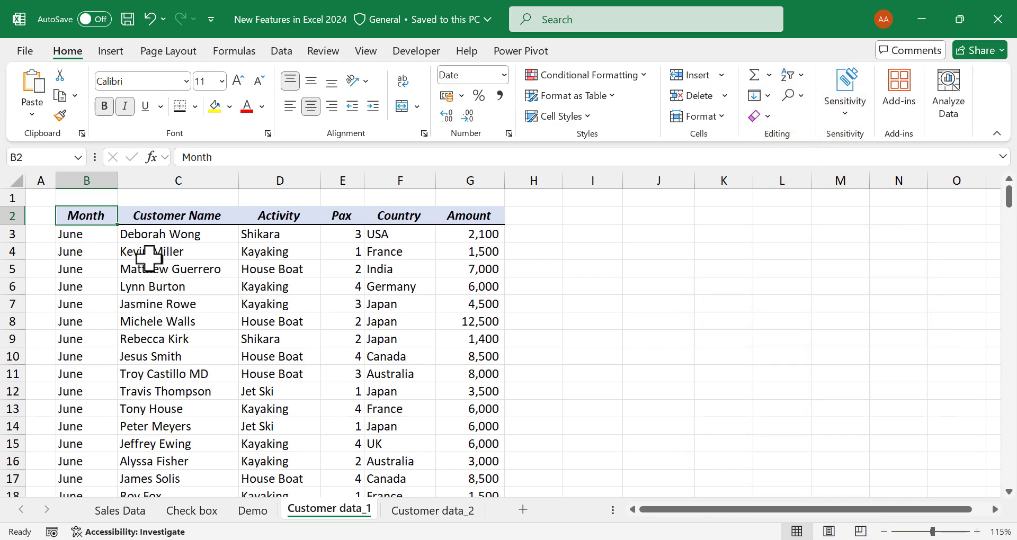
scroll(149, 258, down, 20)
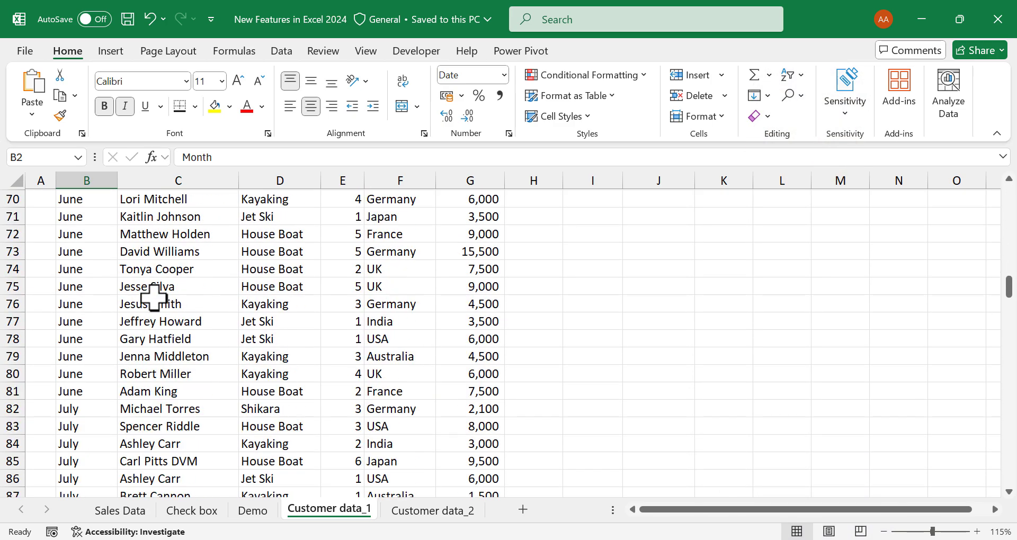
scroll(154, 297, down, 6)
scroll(111, 348, up, 20)
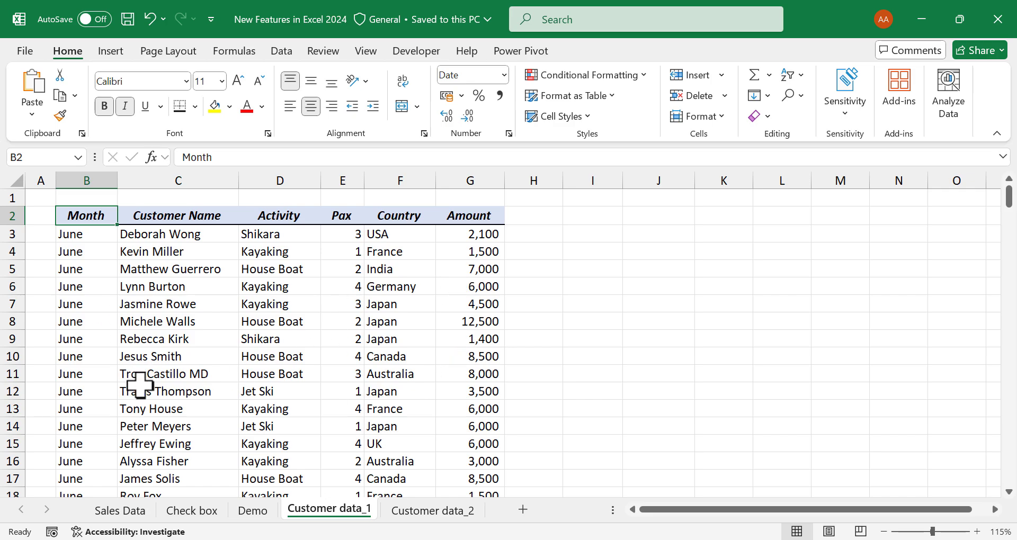
scroll(143, 392, down, 15)
scroll(148, 405, up, 15)
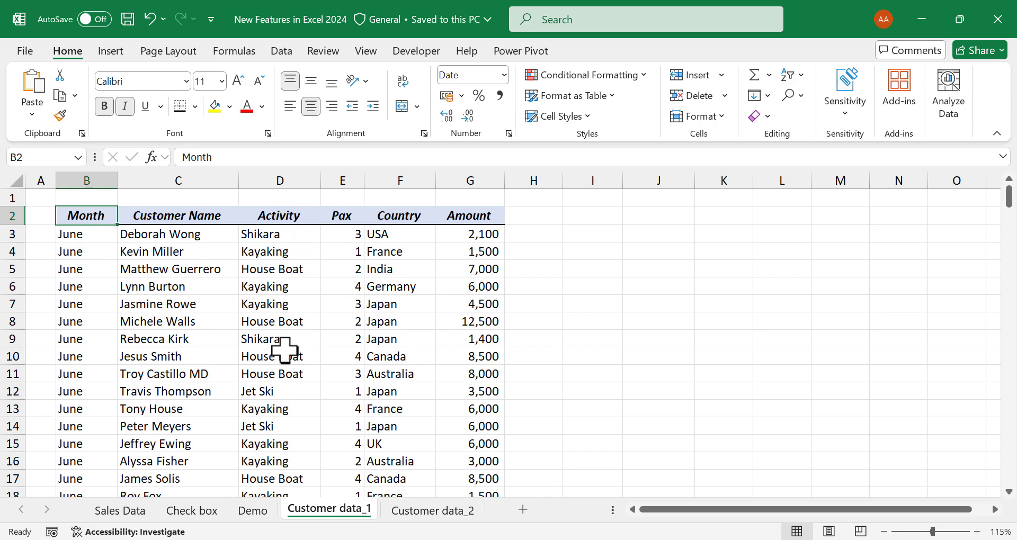
Step: Start a GROUPBY formula in I3 using Activity D2:D224 as the grouping range
click(582, 232)
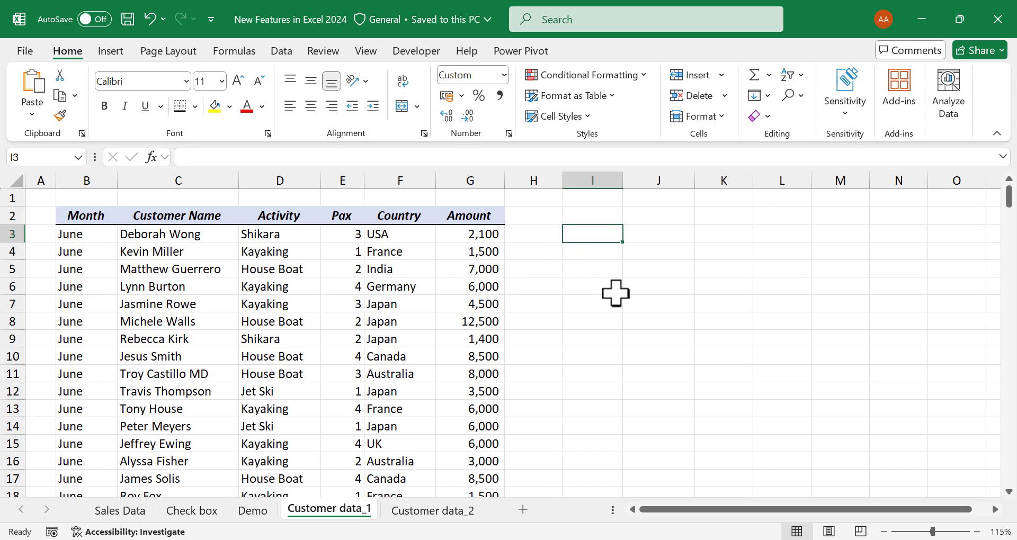
text(=)
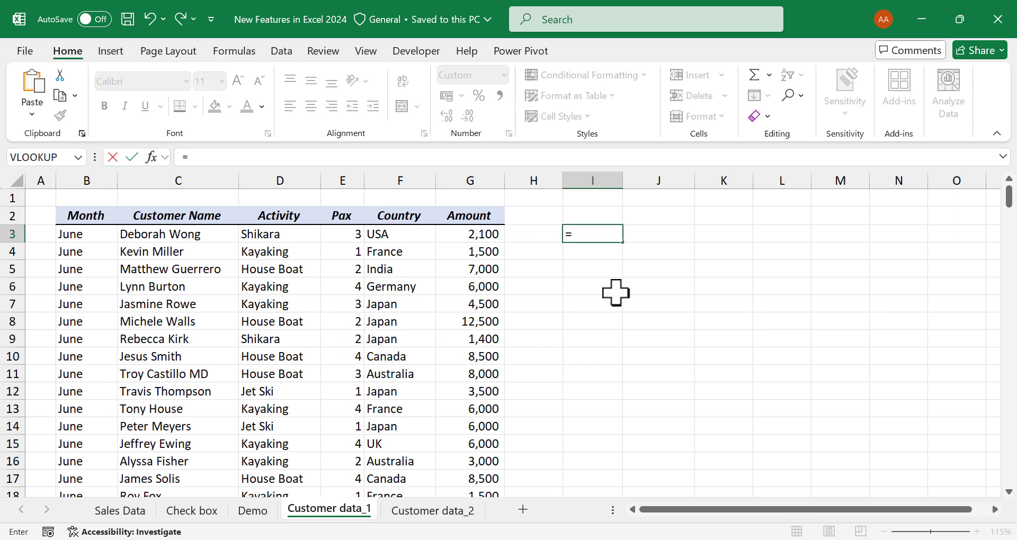
text(GROU)
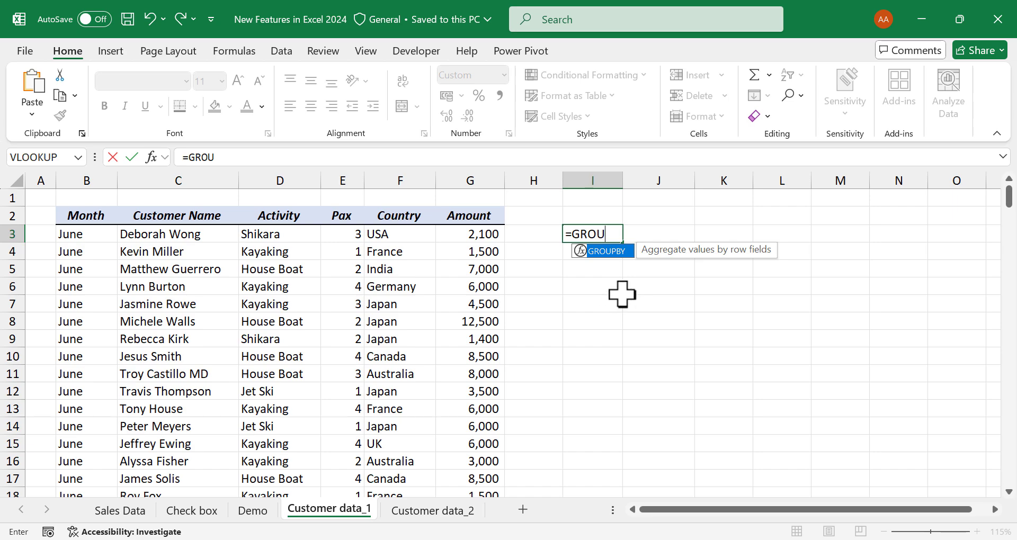
double_click(614, 252)
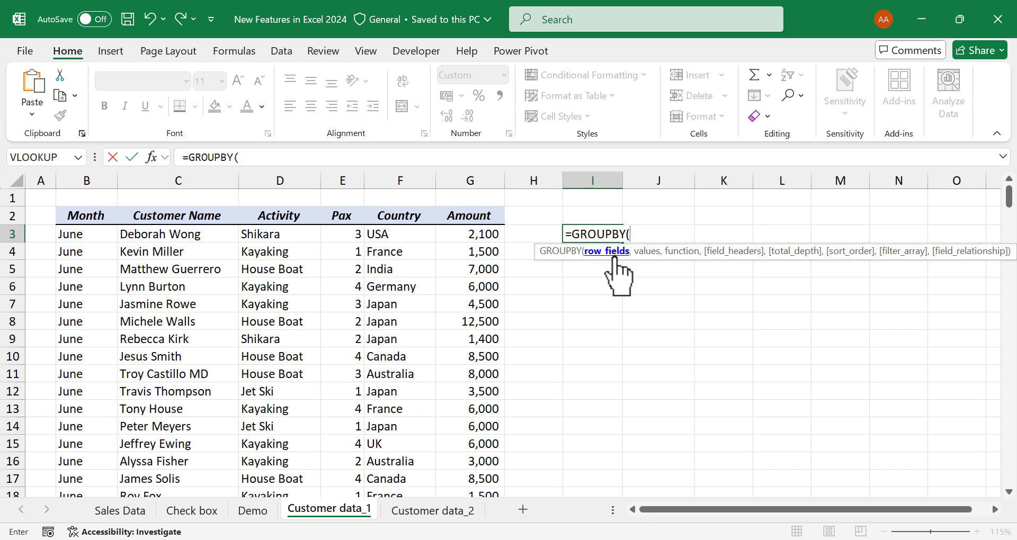
click(287, 218)
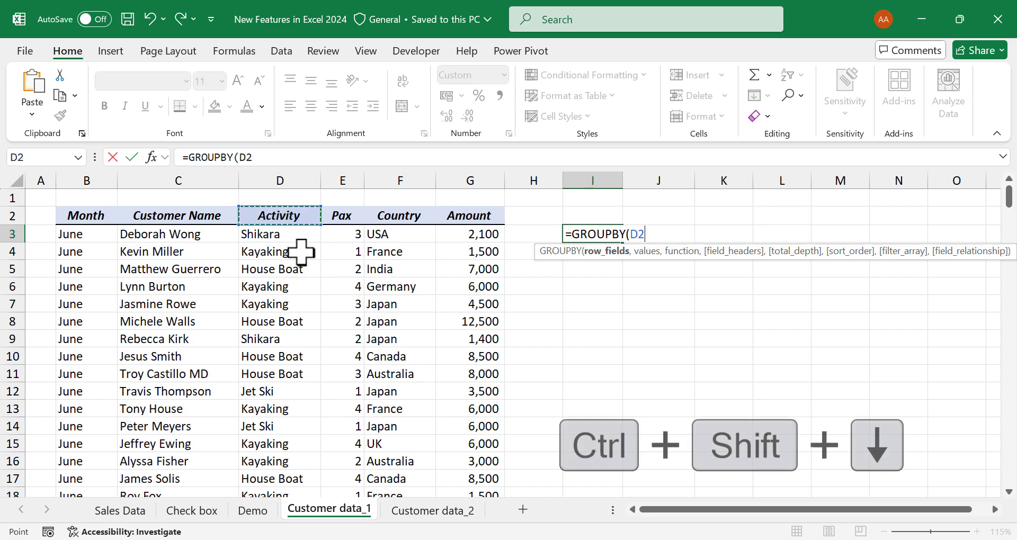
key(ctrl+shift+Down)
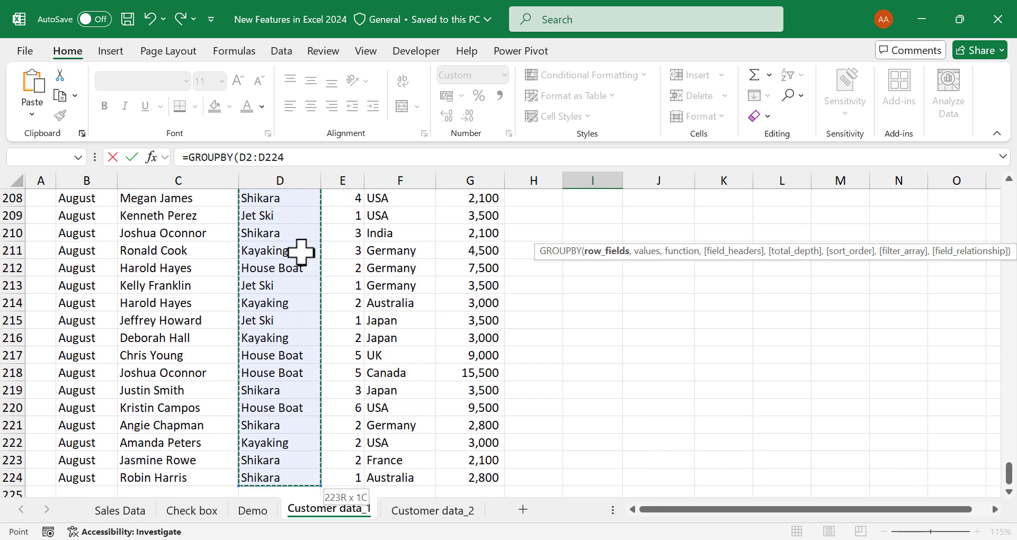
key(ctrl+BackSpace)
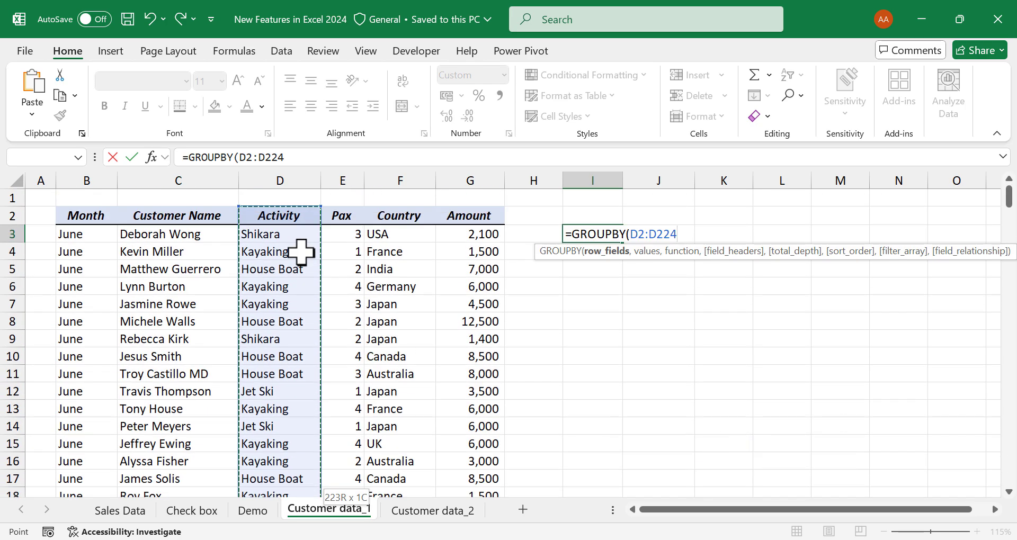
Step: Add Amount G2:G224 as values, SUM as the aggregation, and the show-headers option
text(,)
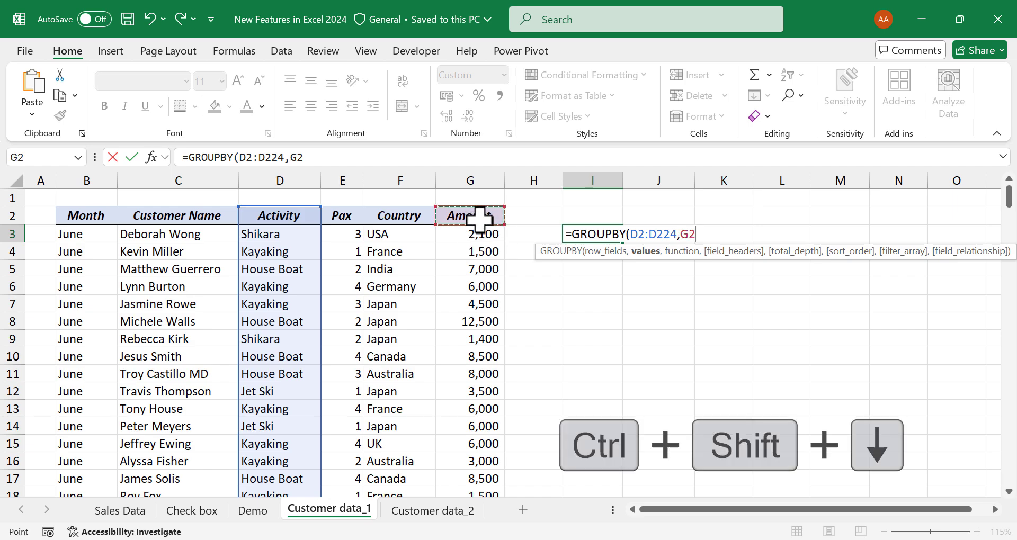
key(ctrl+shift+Down)
key(ctrl+BackSpace)
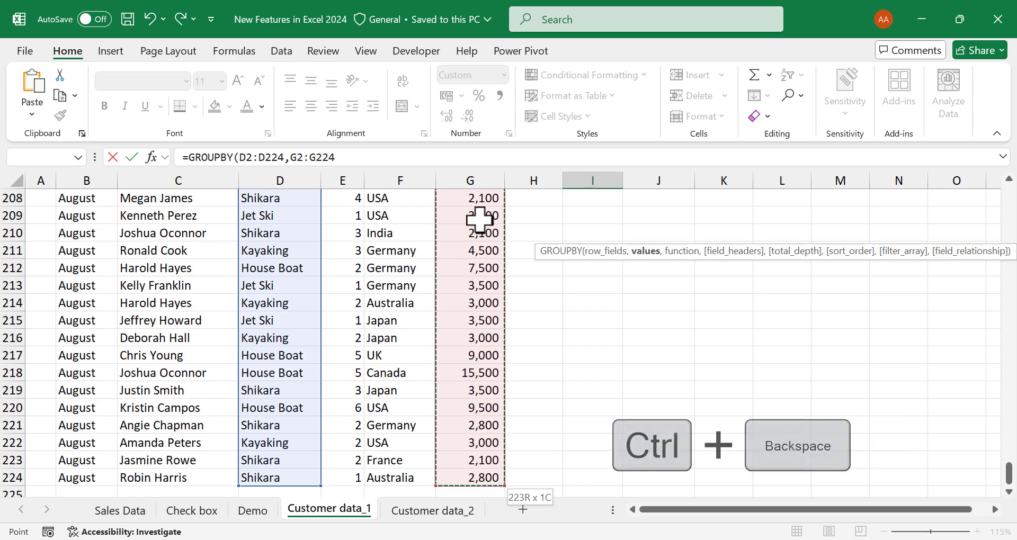
text(,)
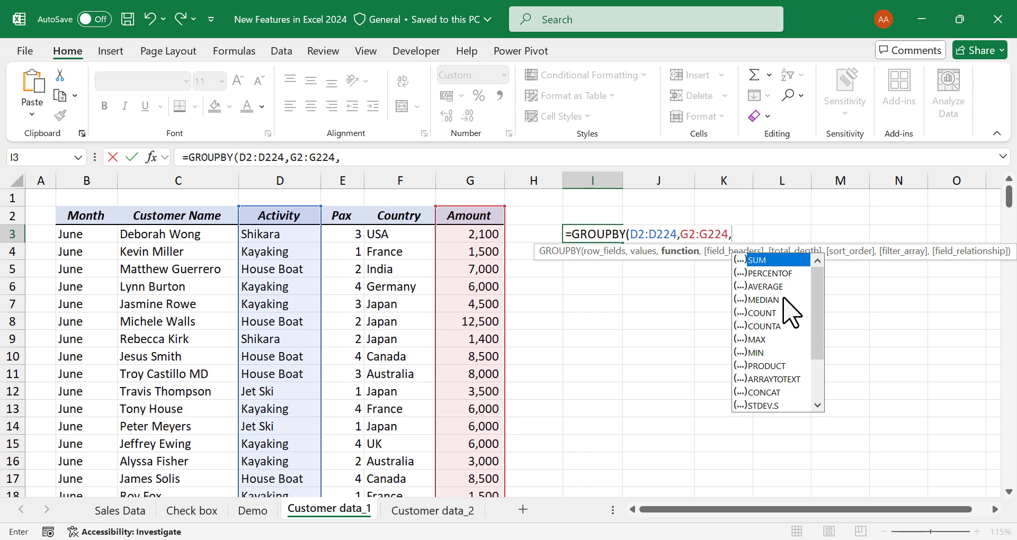
double_click(774, 261)
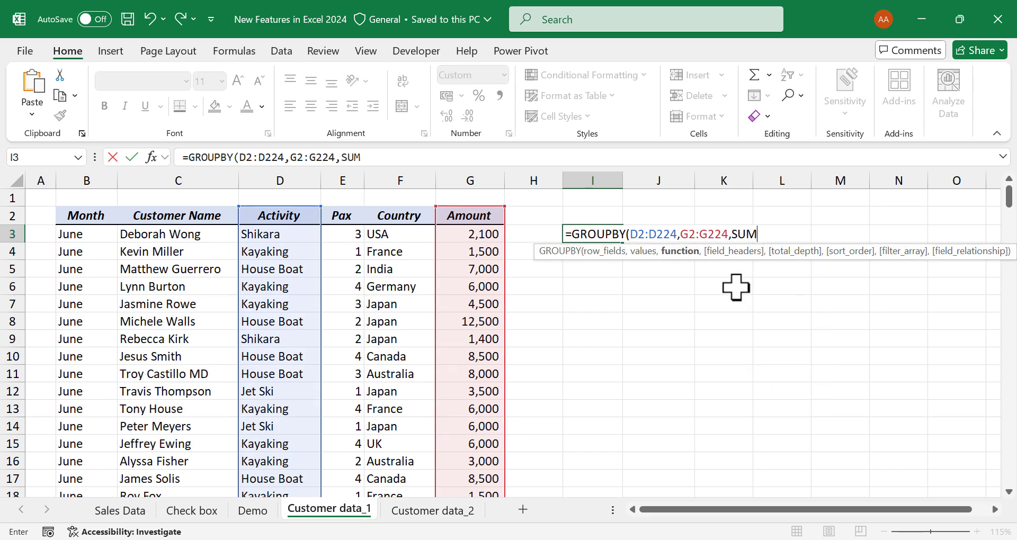
text(,)
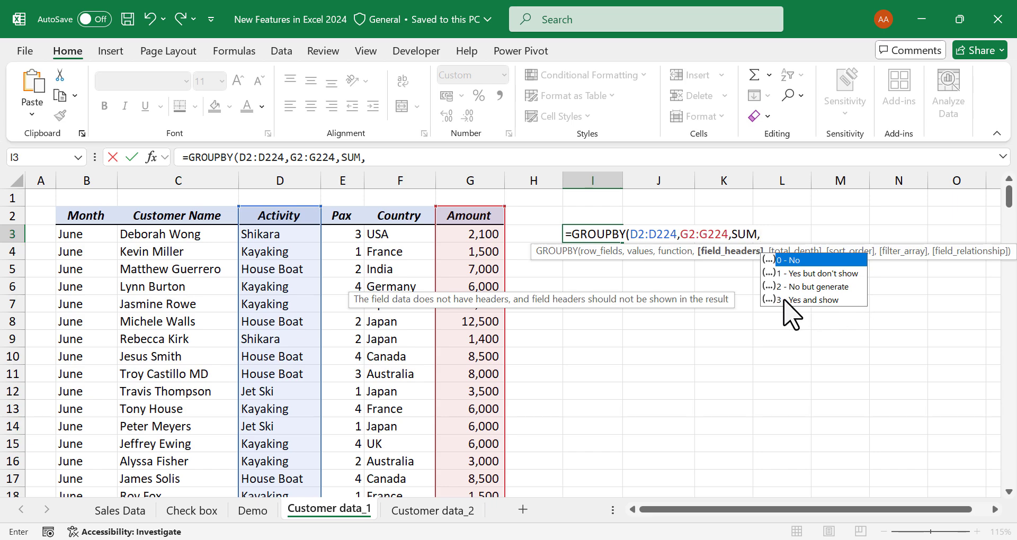
double_click(807, 300)
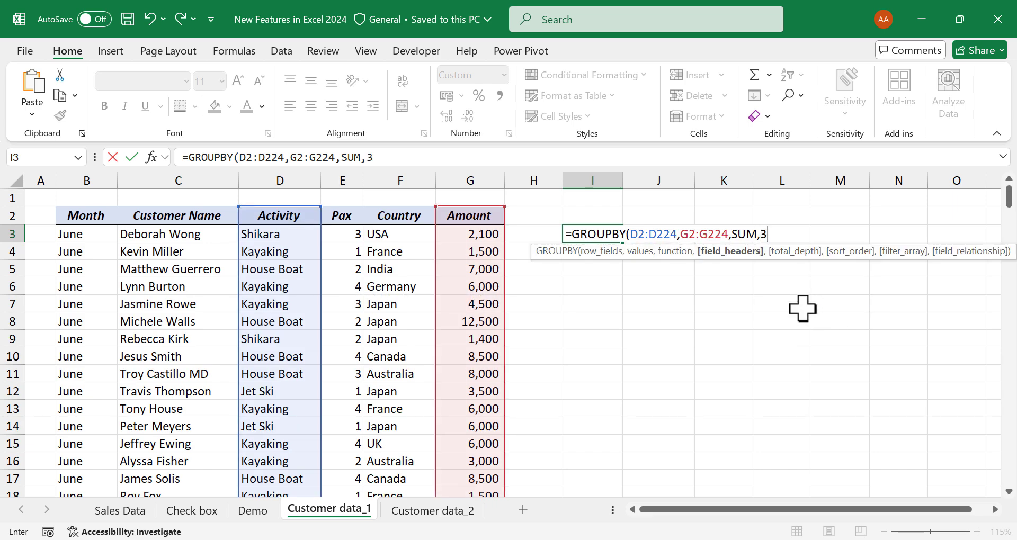
Step: Close and enter the GROUPBY formula, then widen column I so House Boat fits
text())
key(Return)
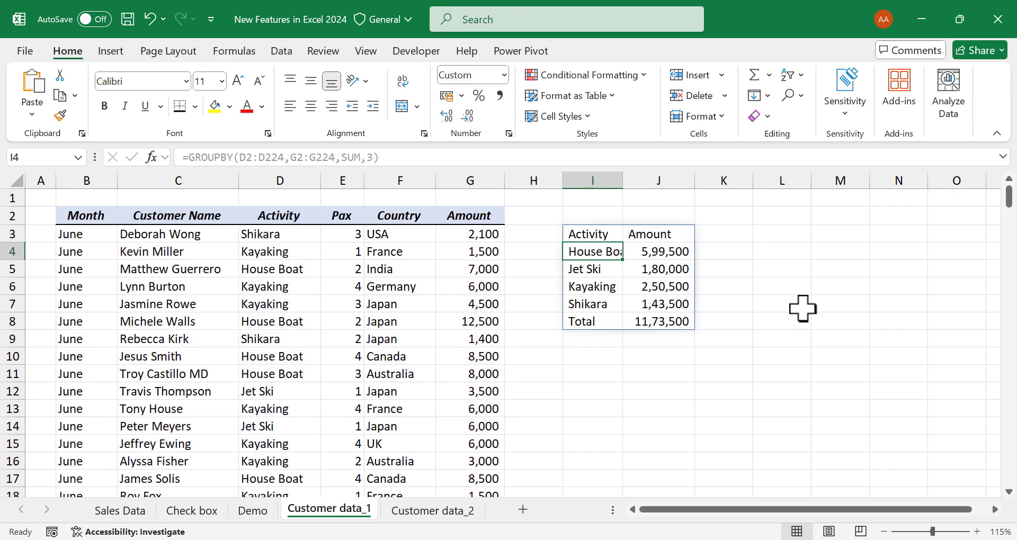
drag(623, 181, 637, 181)
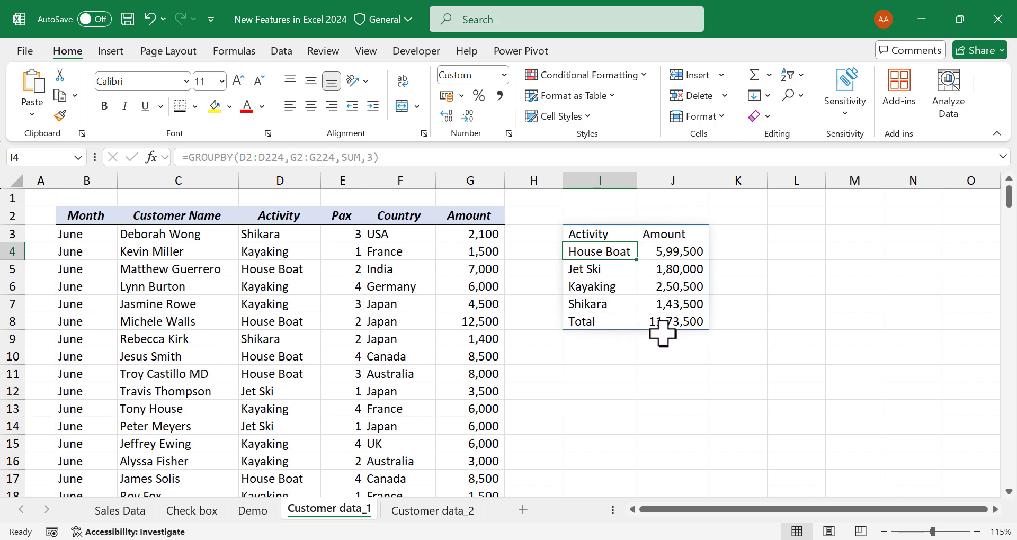
Step: Bold the summary's Activity/Amount headers and its Total row, then review it and reselect I3
drag(617, 234, 644, 233)
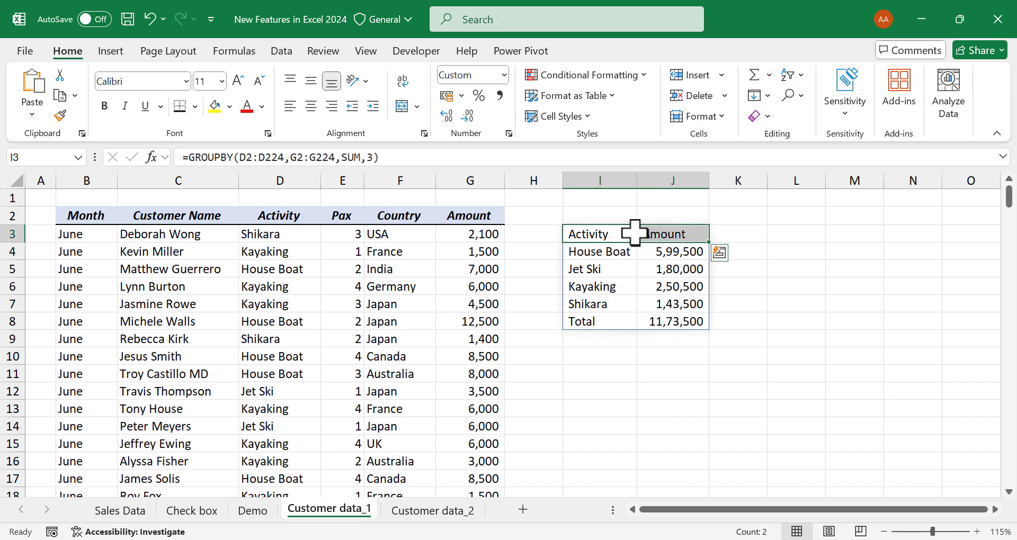
click(106, 106)
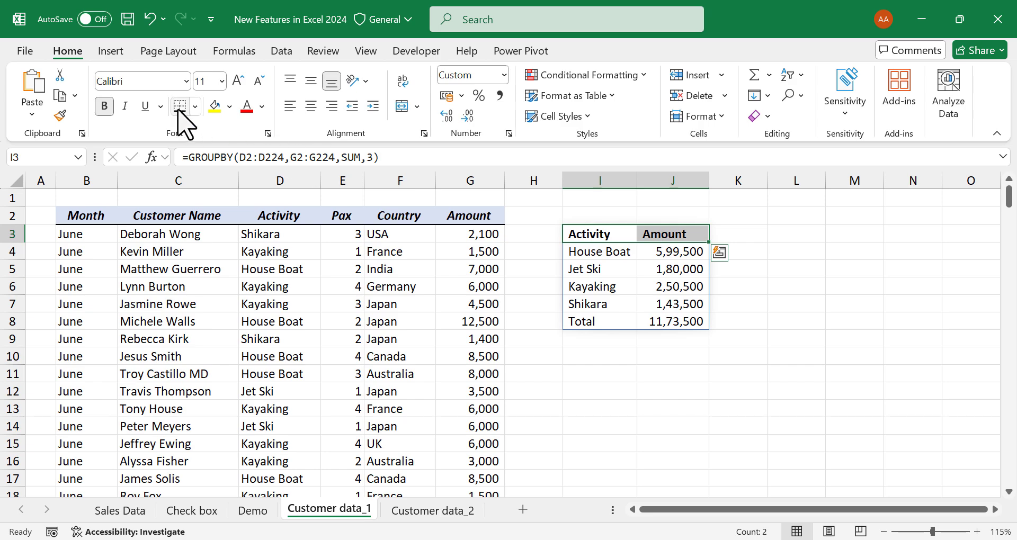
drag(600, 322, 651, 322)
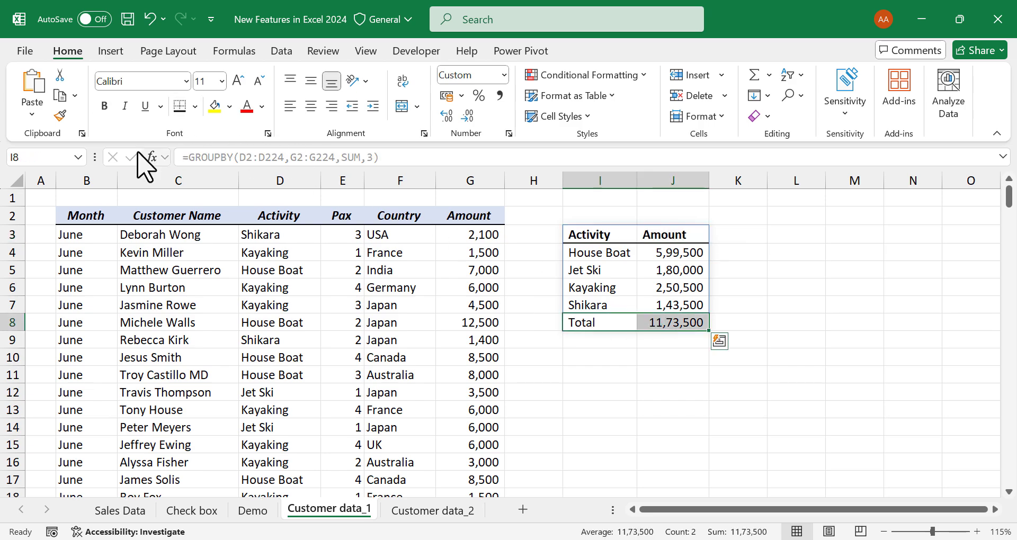
click(104, 106)
click(792, 235)
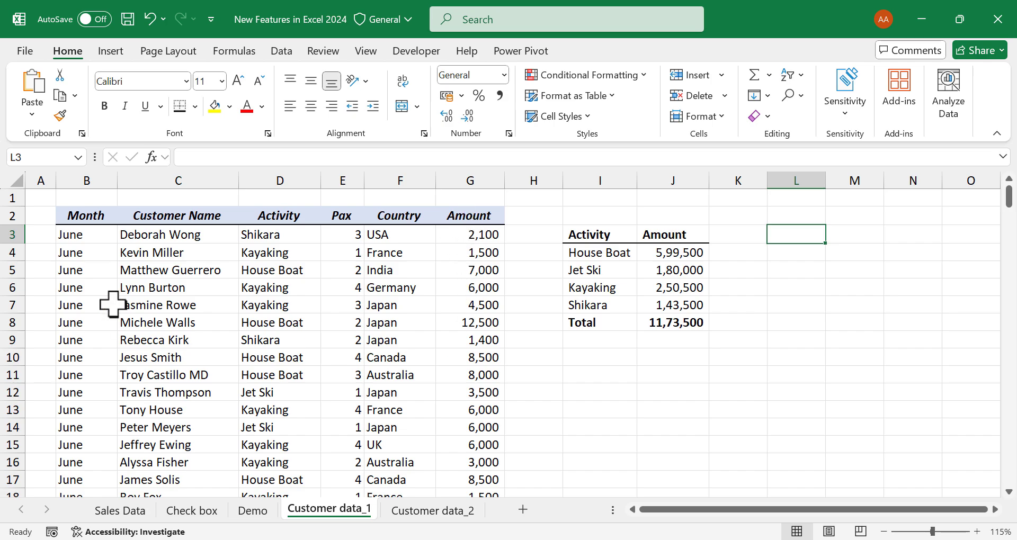
scroll(93, 373, down, 6)
scroll(93, 373, down, 20)
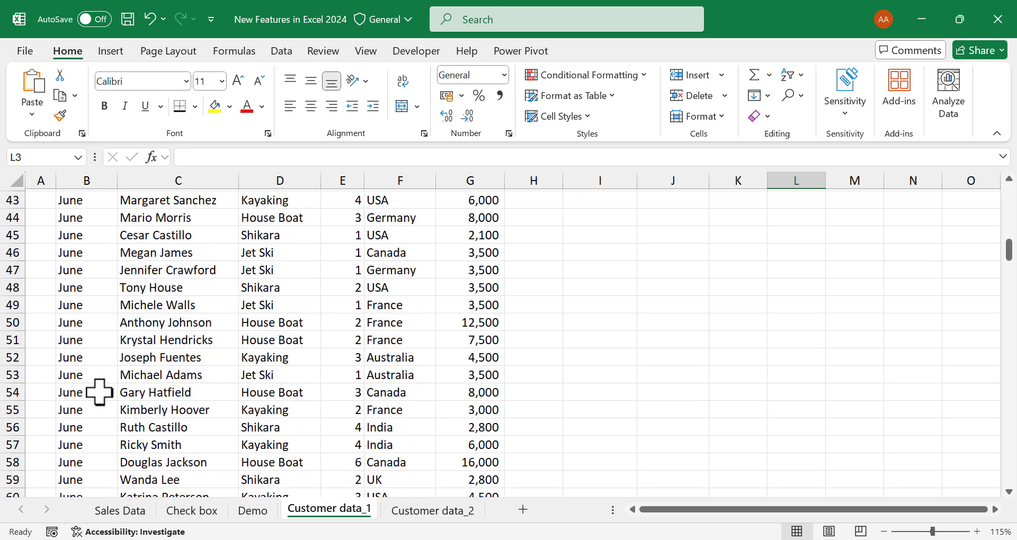
scroll(97, 372, up, 6)
scroll(97, 372, up, 20)
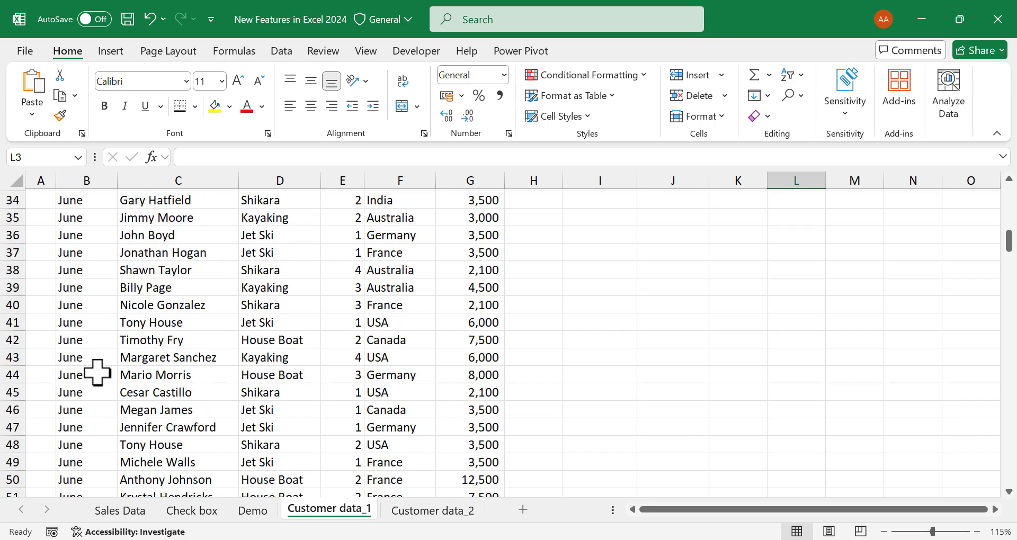
click(618, 236)
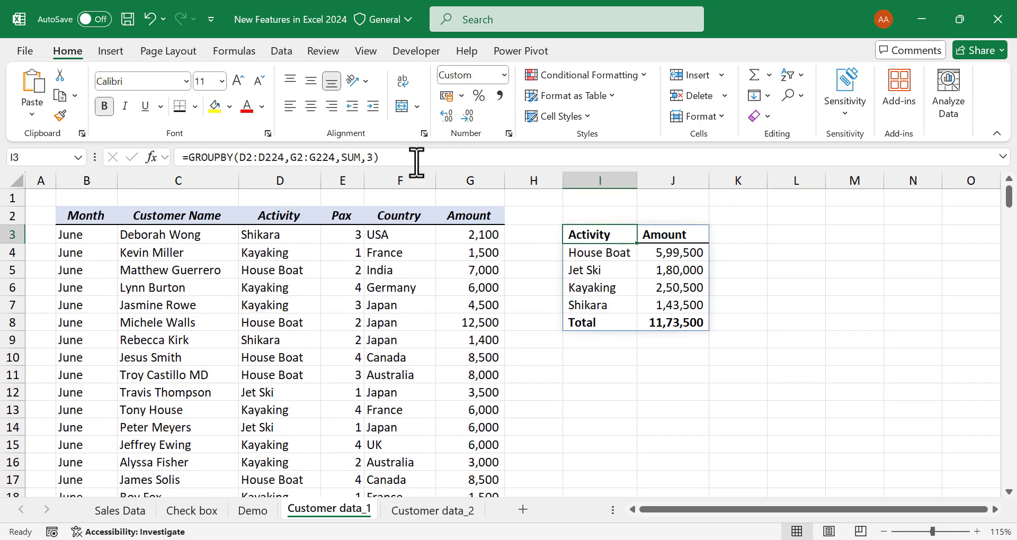
Step: Select the full GROUPBY formula text from I3 in the formula bar
drag(415, 157, 175, 174)
key(ctrl+c)
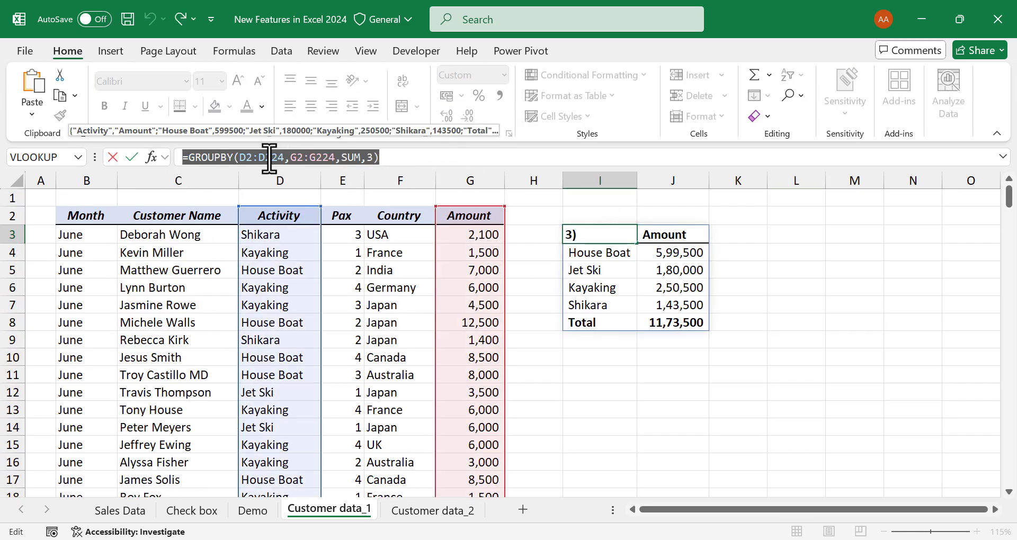
right_click(270, 157)
key(Escape)
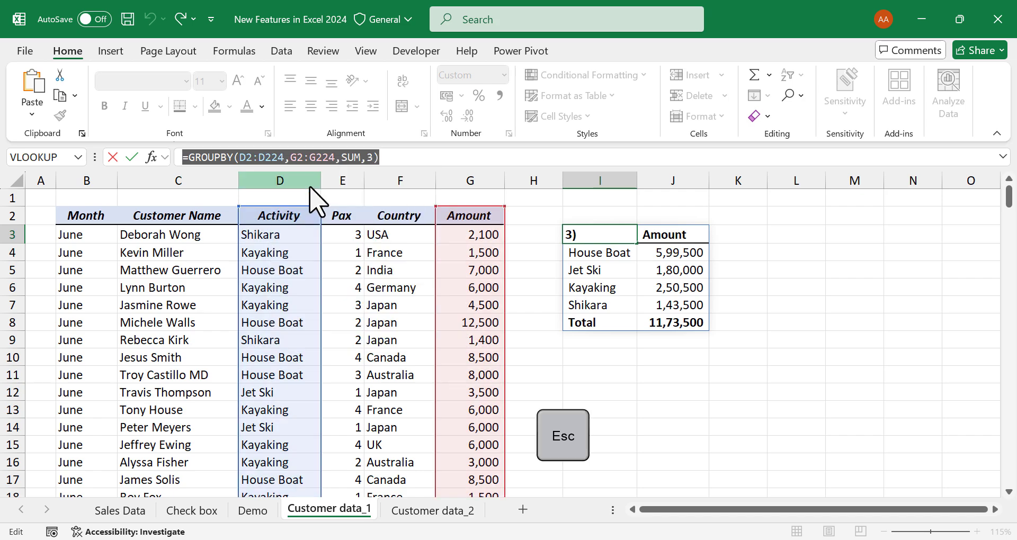
key(Escape)
Step: Paste the formula into I11 and regroup it by the Month column B2:B224
click(584, 372)
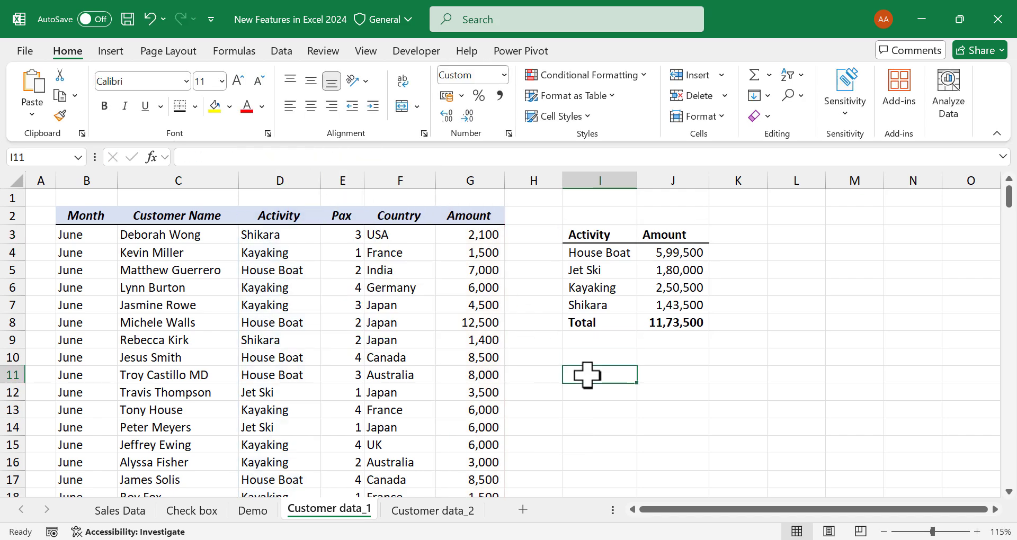
click(242, 158)
right_click(242, 158)
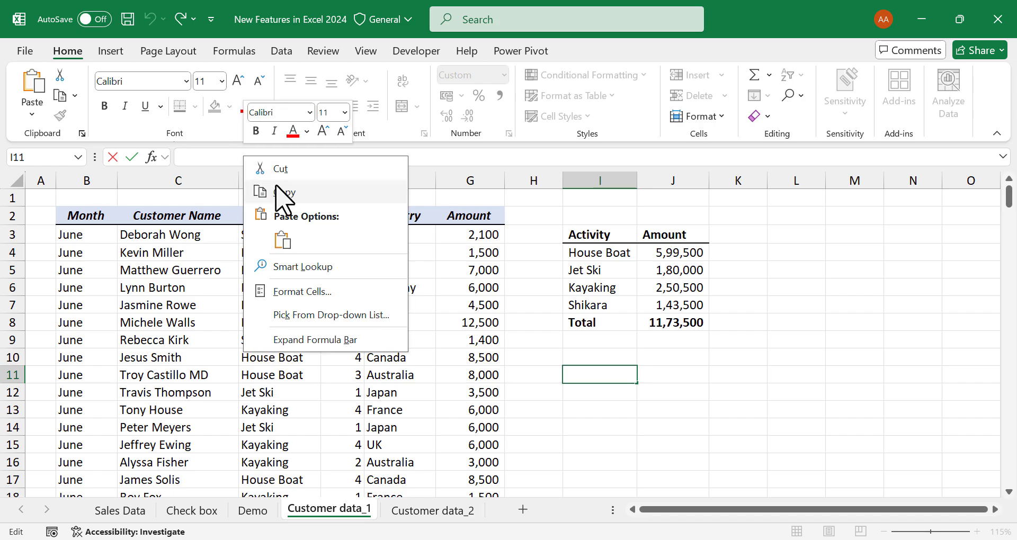
click(287, 241)
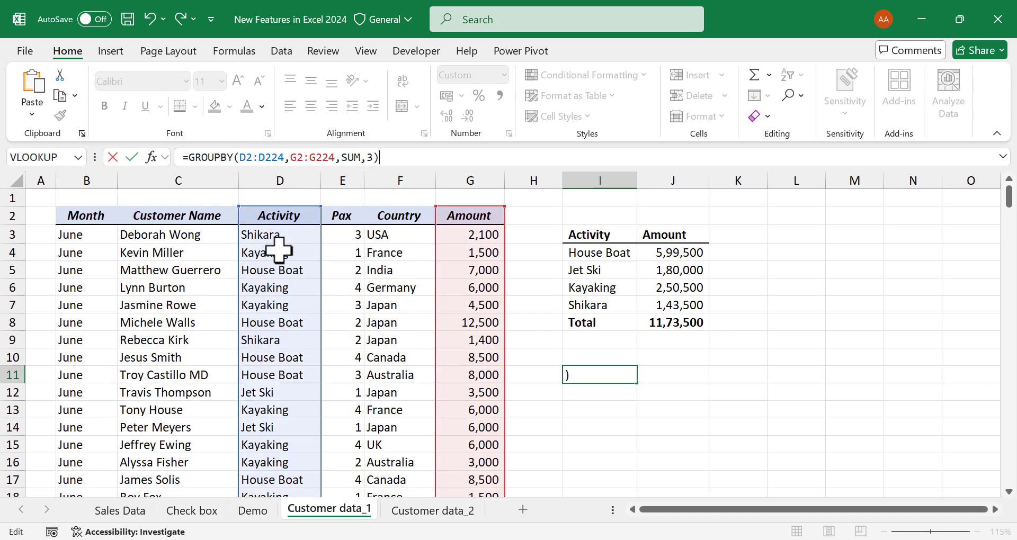
drag(240, 254, 88, 232)
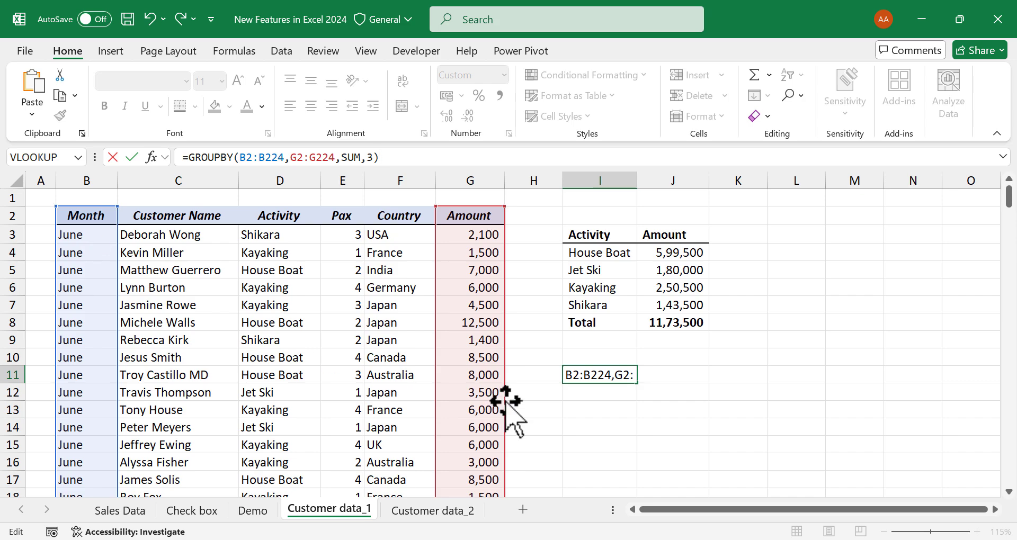
key(Return)
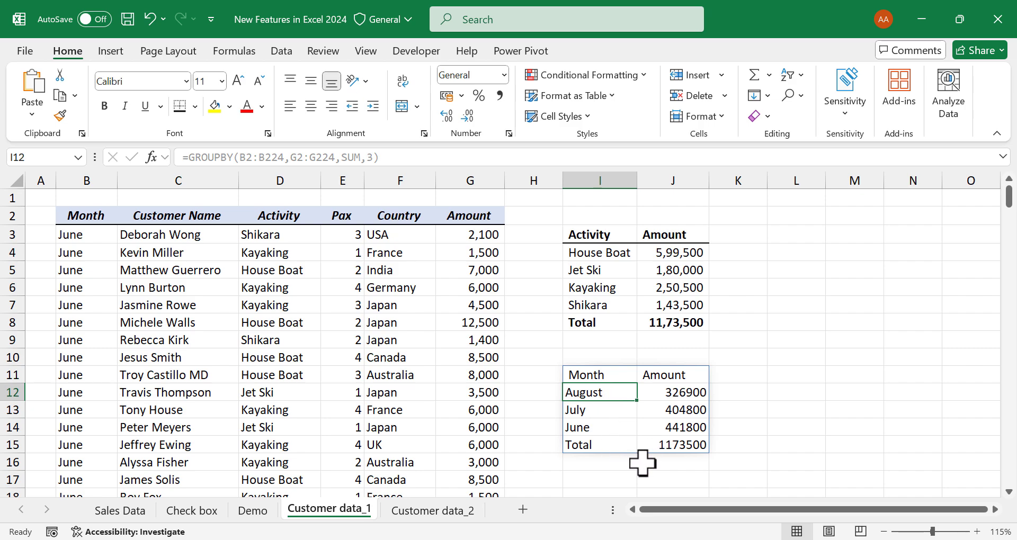
Step: Copy the I3:J3 header formatting onto the Month summary's headers with Format Painter
drag(594, 235, 659, 233)
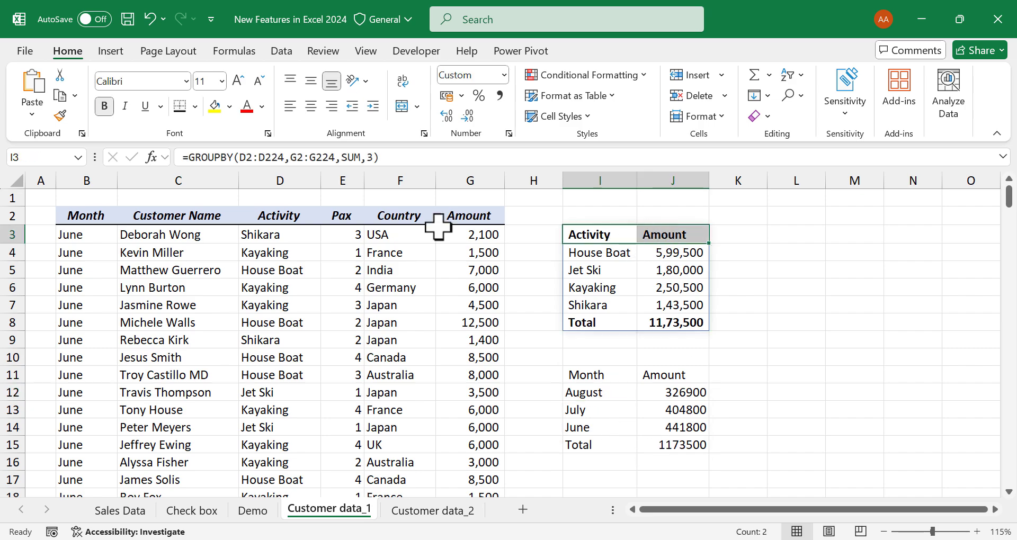
click(59, 115)
mouse_move(609, 375)
mouse_down()
mouse_move(648, 375)
mouse_move(674, 441)
mouse_up()
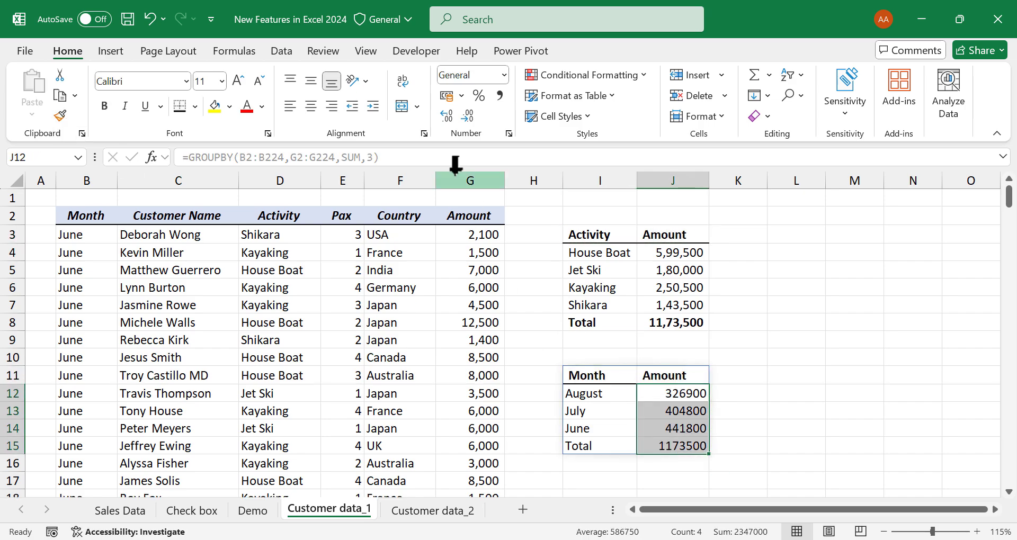
Step: Give the month amounts Comma Style with no decimals and bold the Total row
click(500, 95)
click(467, 116)
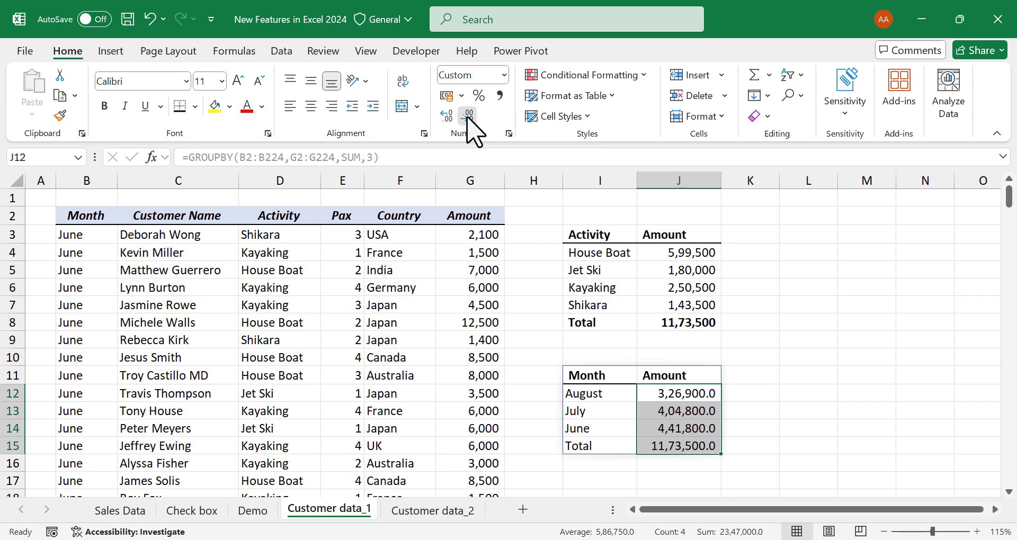
click(467, 116)
drag(600, 446, 647, 445)
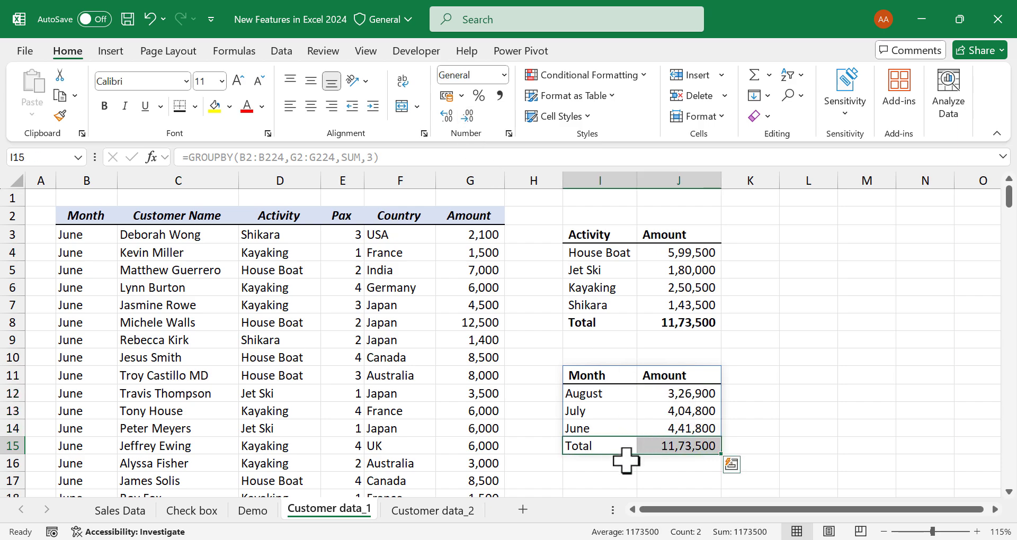
key(ctrl+b)
click(797, 236)
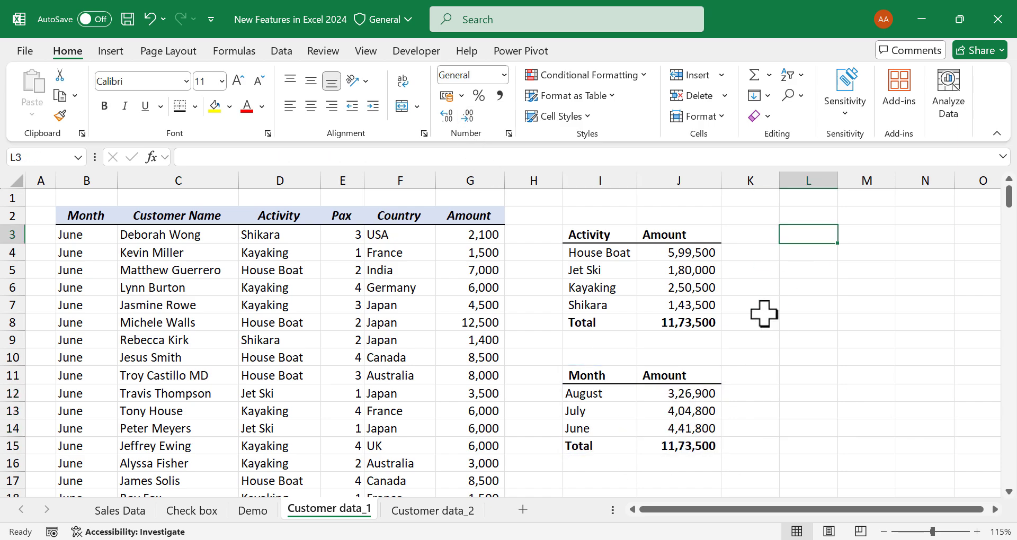
click(604, 235)
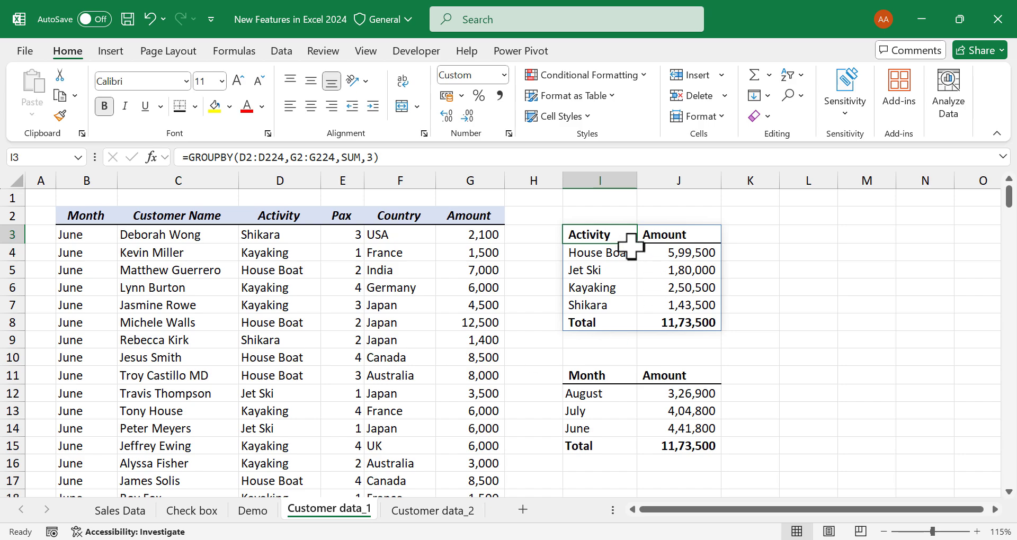
Step: Change the House Boat amount in G5 to 1,00,000 so both summaries recalculate
click(472, 269)
text(100000)
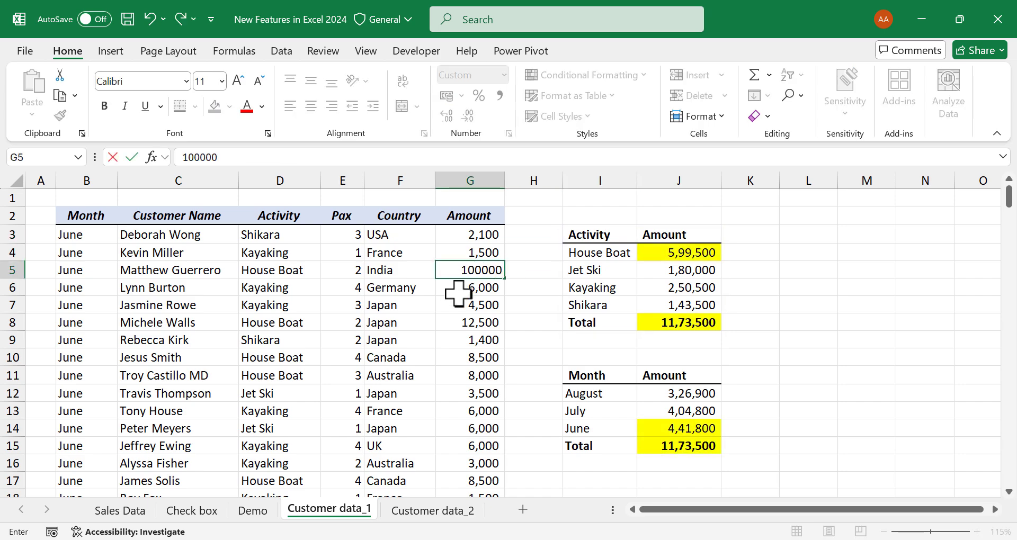
key(Return)
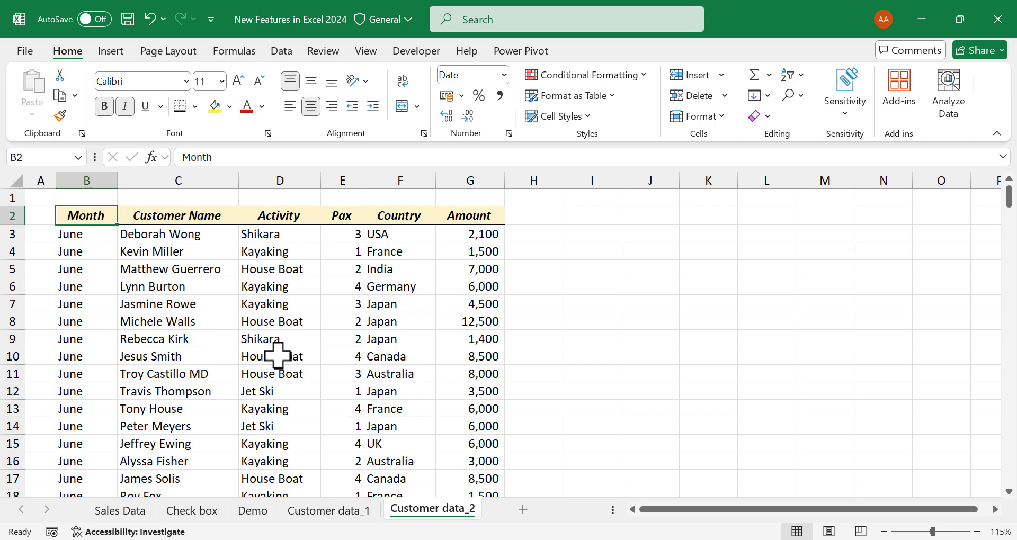
Step: Start a PIVOTBY formula in I3 with Country F2:F224 as the row fields
click(592, 234)
text(=)
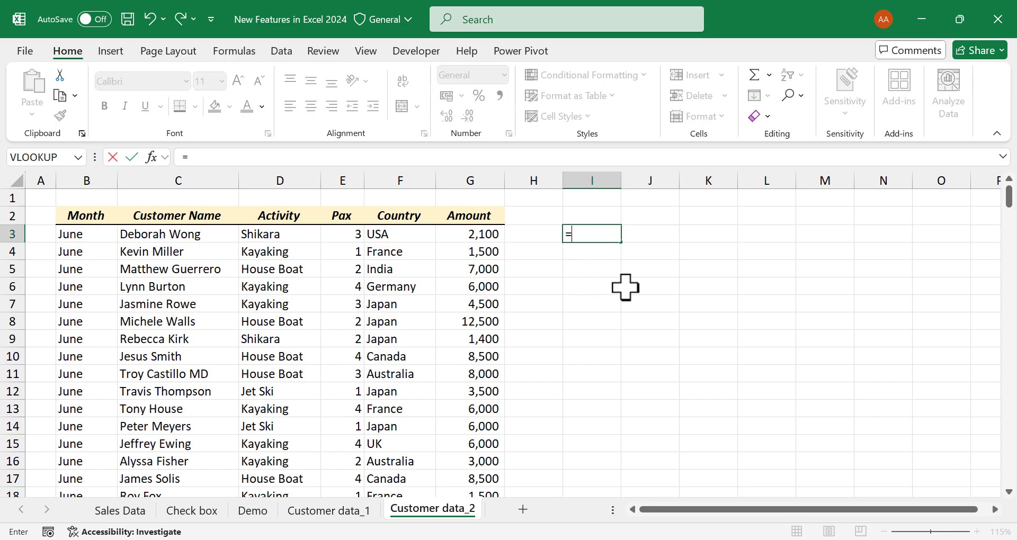
text(PIV)
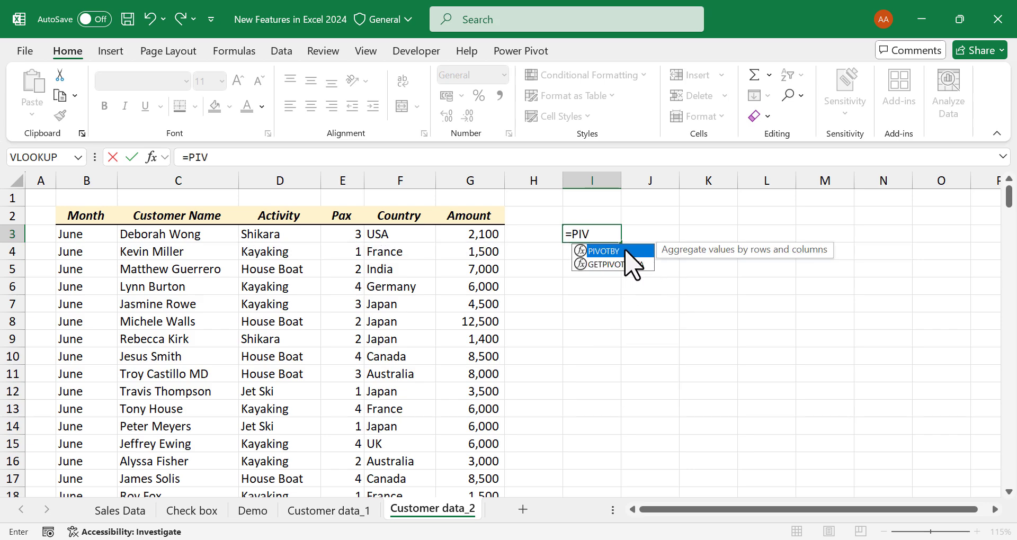
double_click(616, 252)
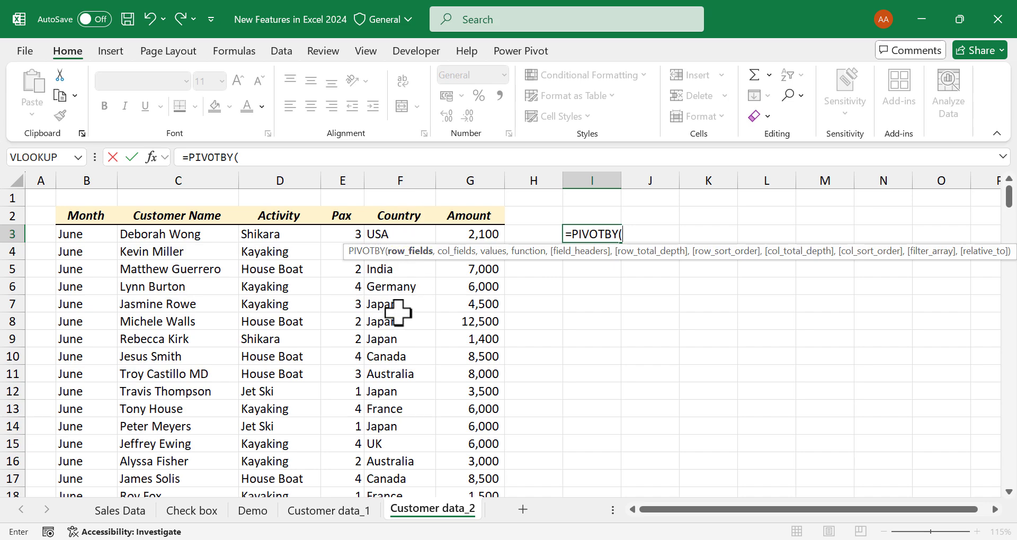
click(423, 216)
key(ctrl+shift+Down)
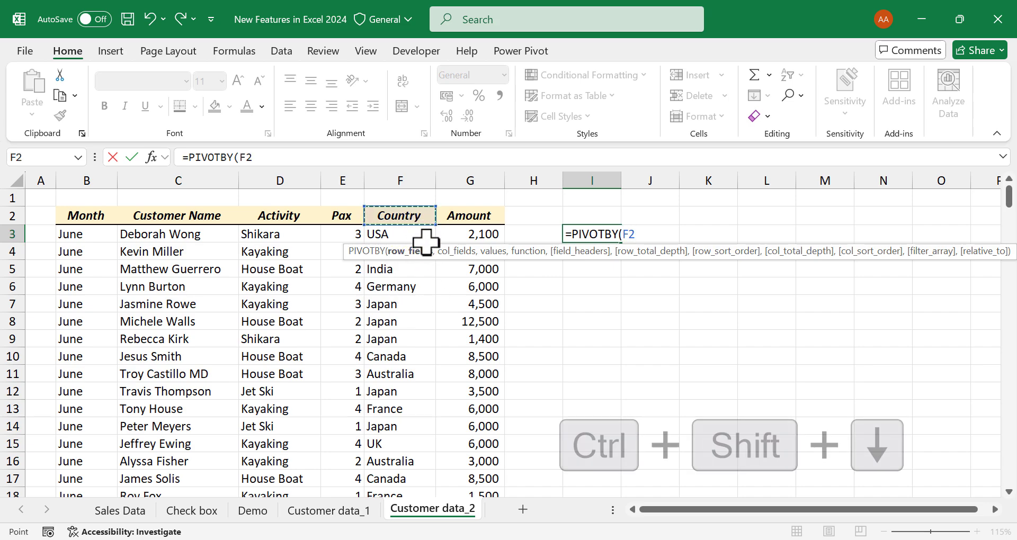
key(ctrl+shift+Down)
key(ctrl+BackSpace)
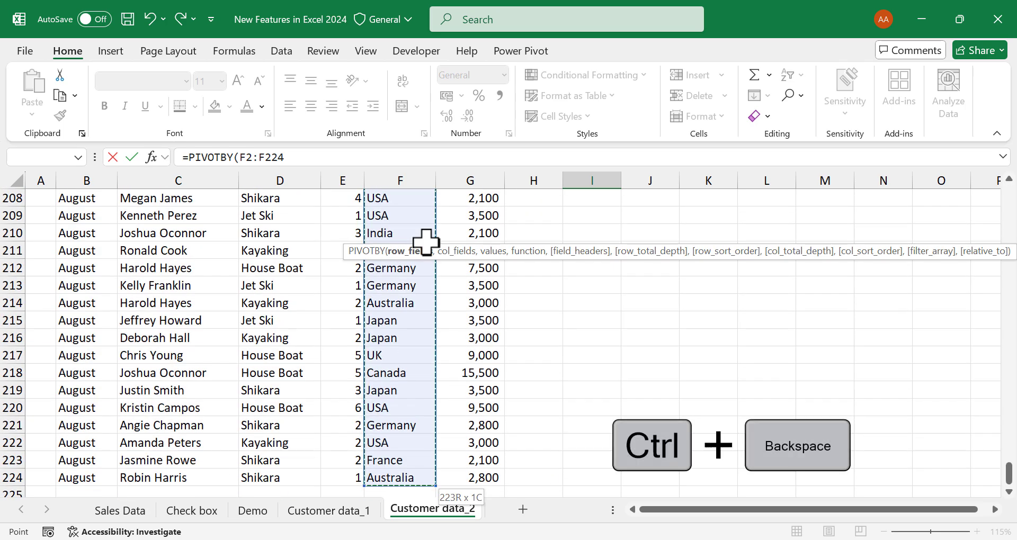
text(,)
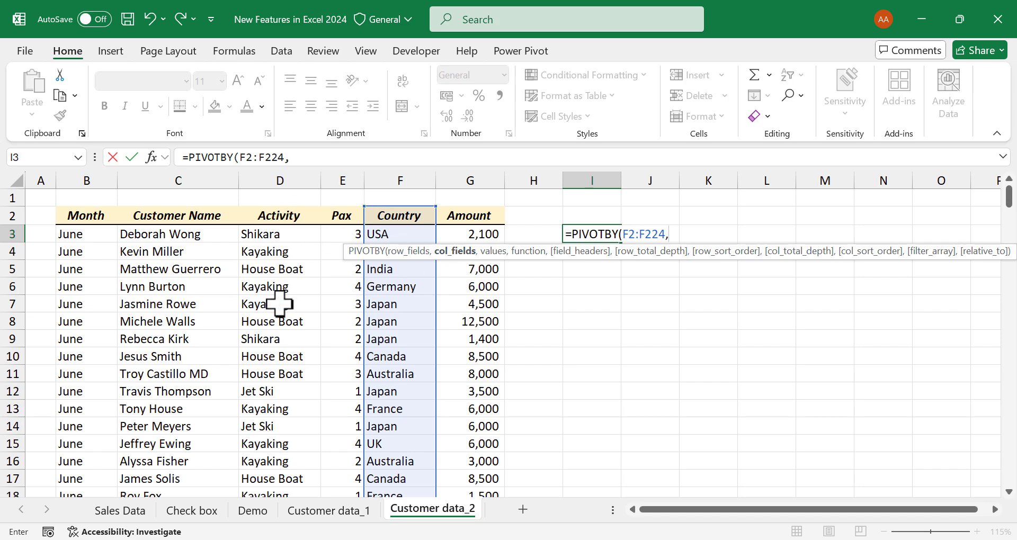
Step: Add Activity D2:D224 as column fields, Amount G2:G224 as values, and SUM aggregation
click(292, 216)
key(ctrl+shift+Down)
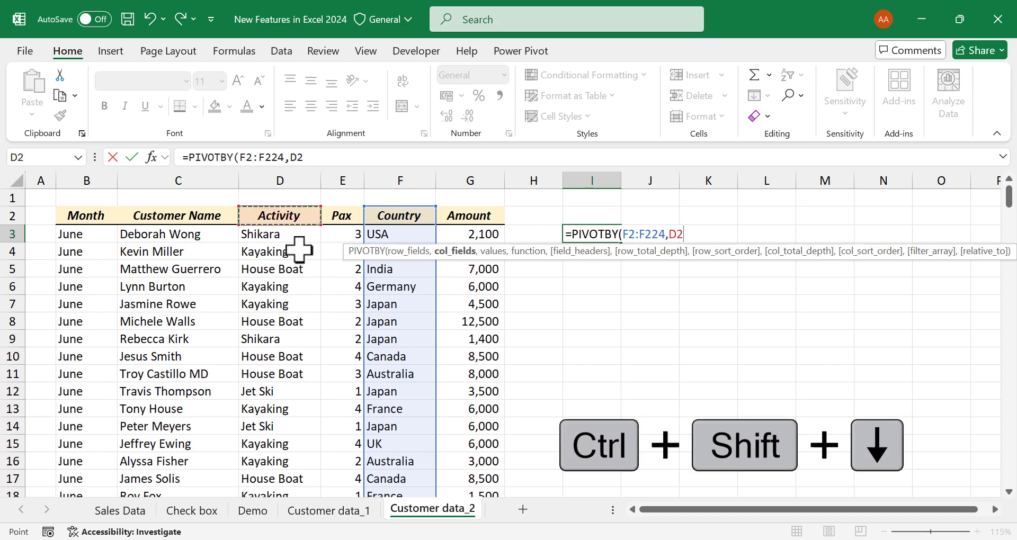
key(ctrl+BackSpace)
key(ctrl+BackSpace)
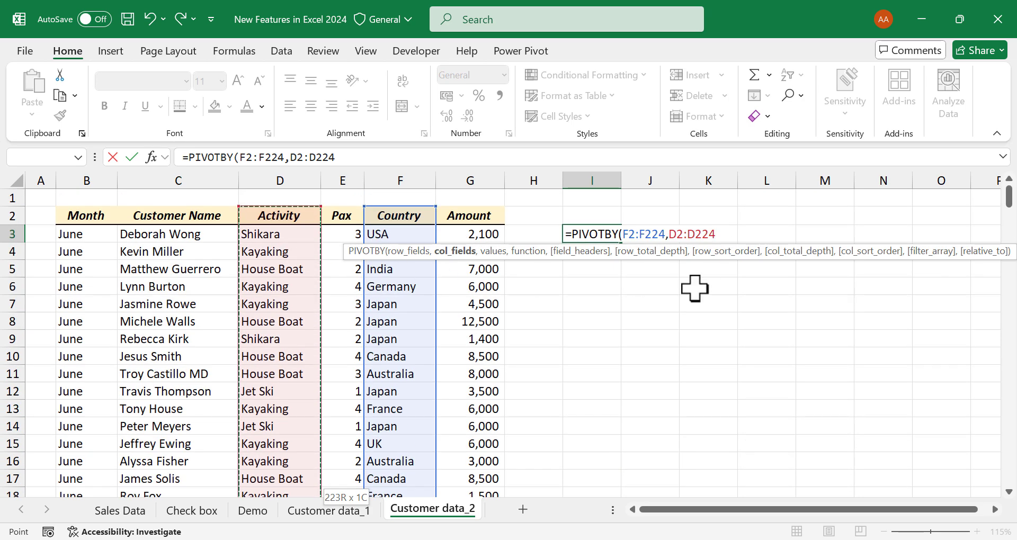
text(,)
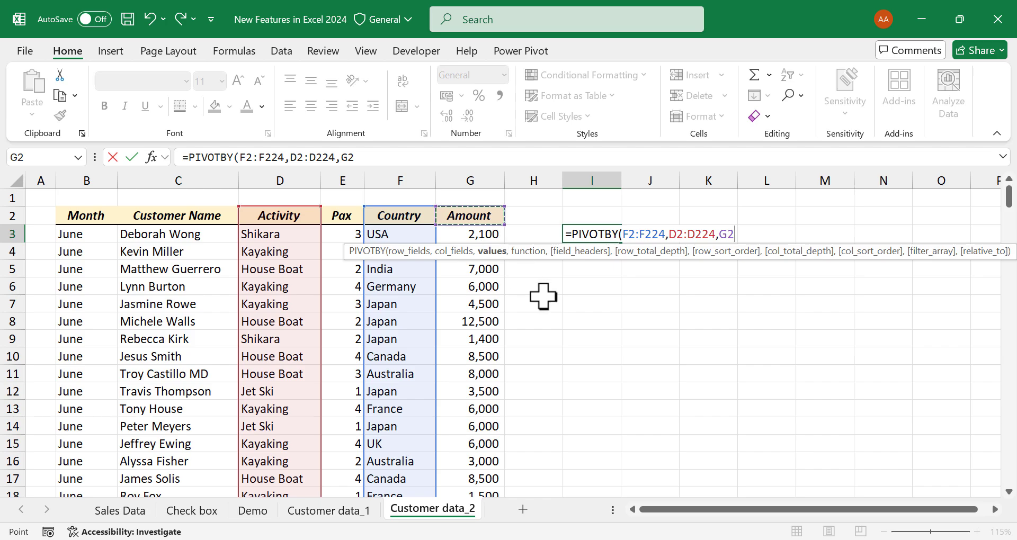
key(ctrl+shift+Down)
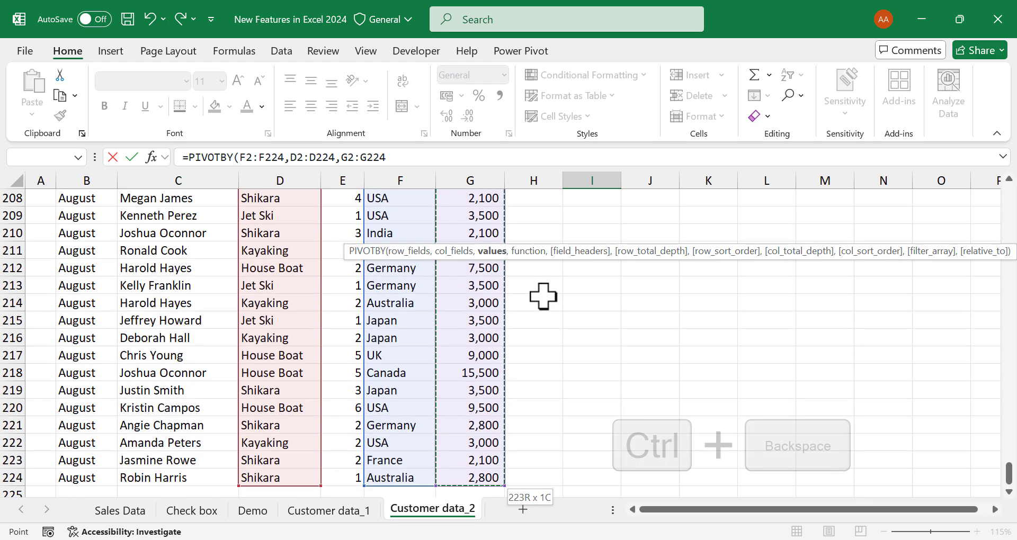
key(ctrl+BackSpace)
text(,)
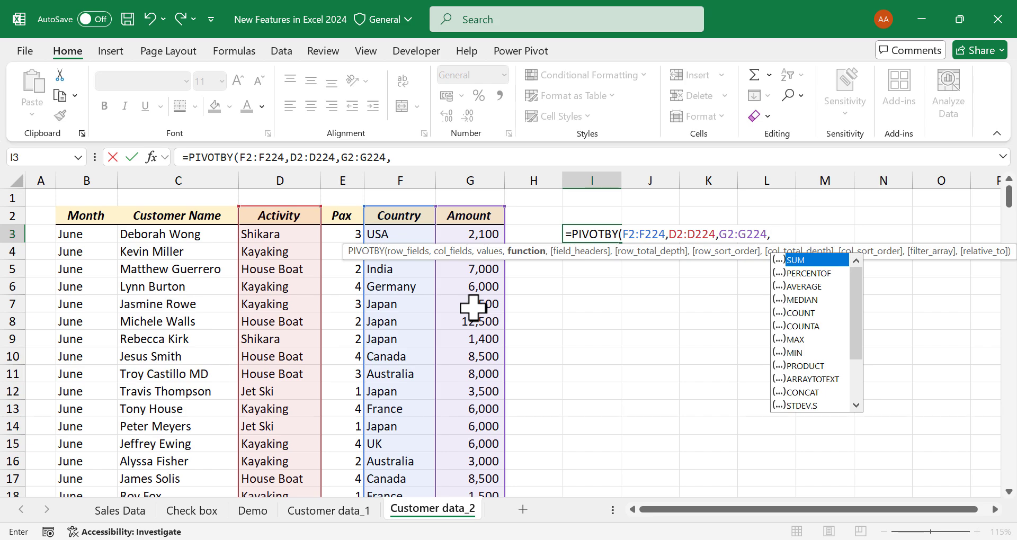
double_click(814, 260)
Step: Complete the PIVOTBY formula so the grid spills, and widen activity columns J to N
text())
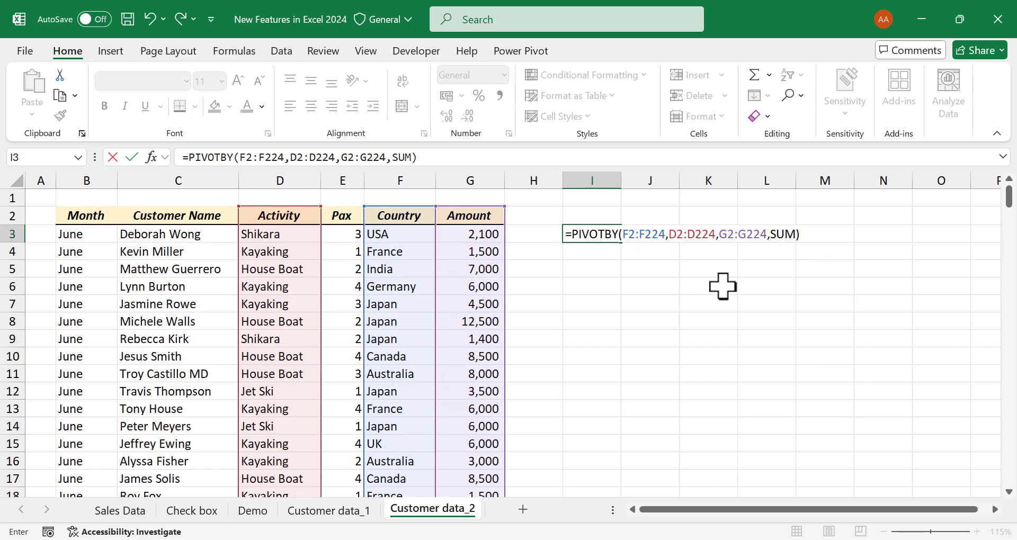
key(Return)
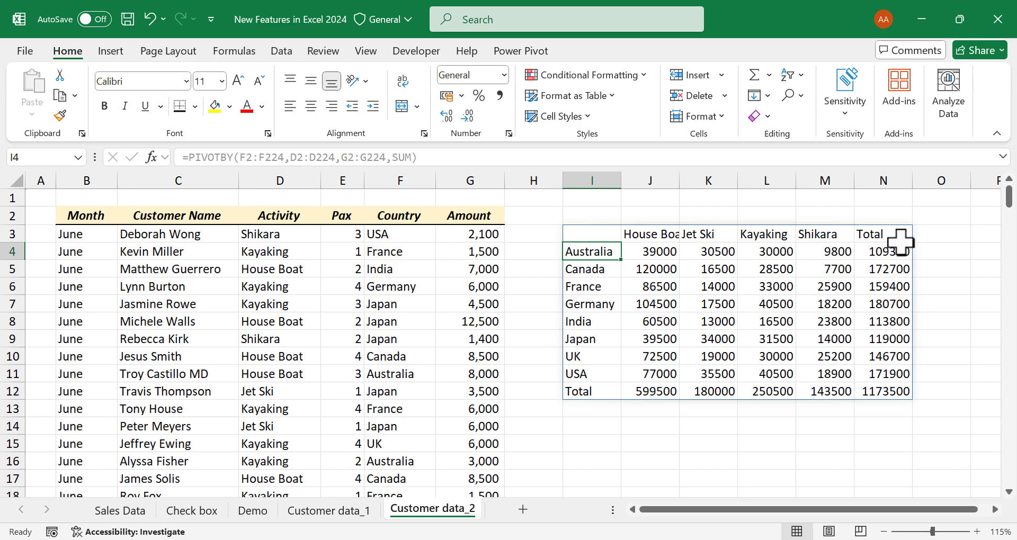
drag(668, 181, 866, 181)
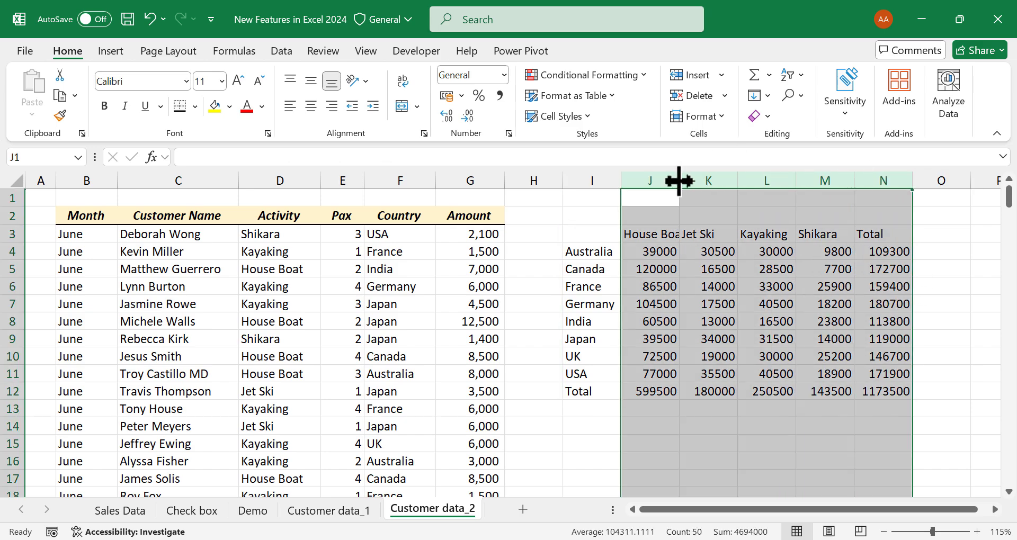
drag(680, 181, 687, 181)
Step: Make the activity header row J3:N3 and the pivot's Total row bold
click(663, 236)
drag(701, 235, 910, 231)
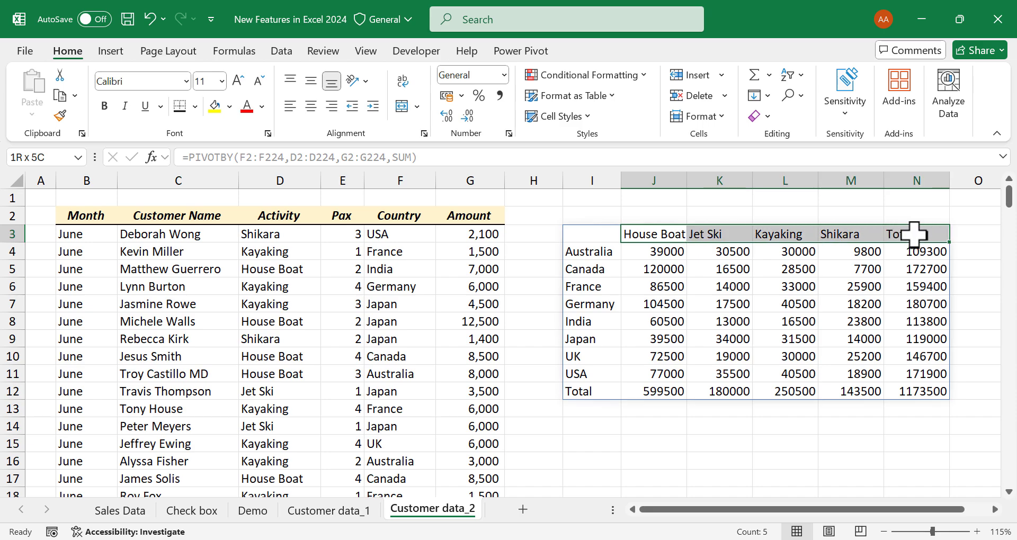
key(ctrl+b)
drag(604, 391, 904, 392)
key(ctrl+b)
Step: Give values J4:N12 Comma Style with no decimals, and widen country column I
drag(676, 253, 897, 392)
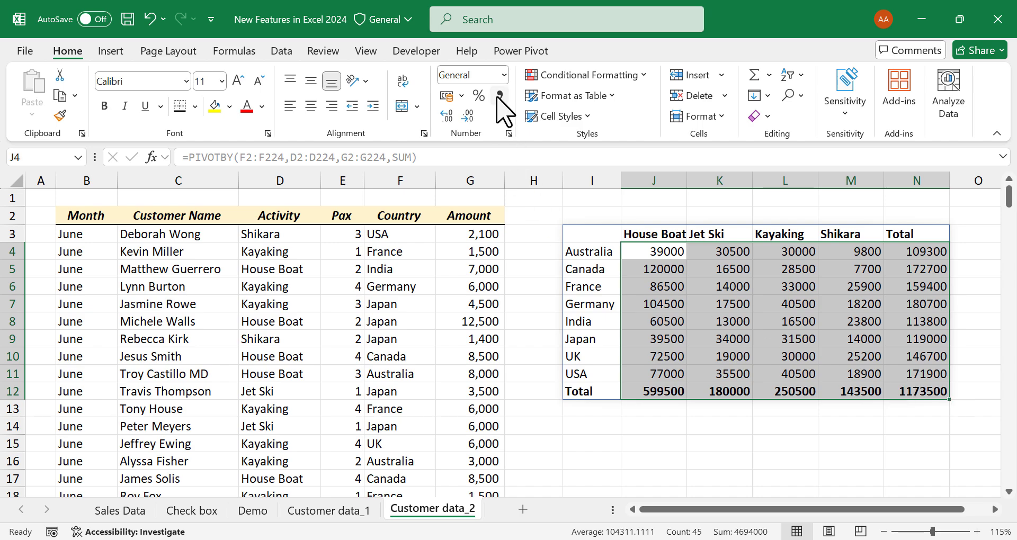
click(499, 96)
click(467, 116)
click(467, 117)
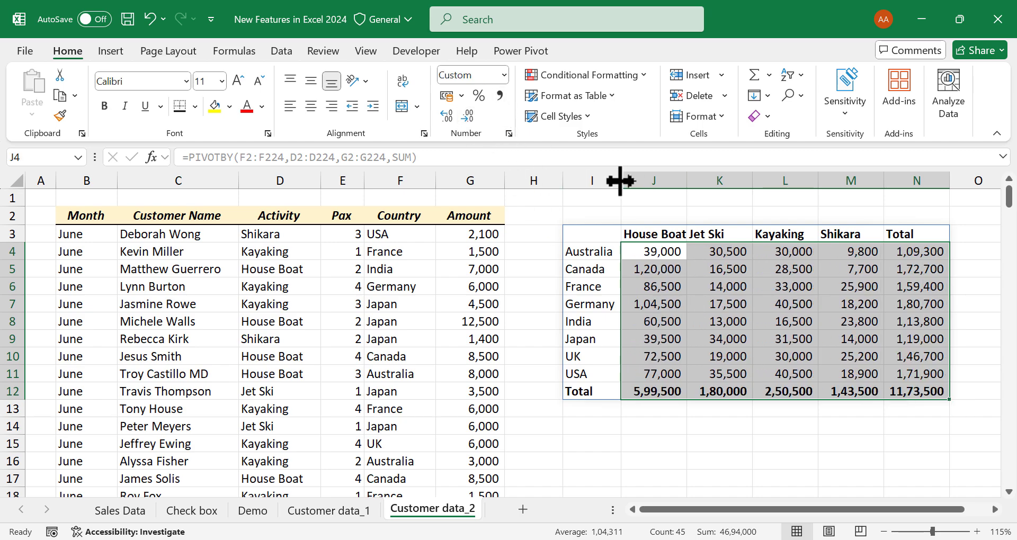
drag(621, 180, 632, 181)
click(607, 237)
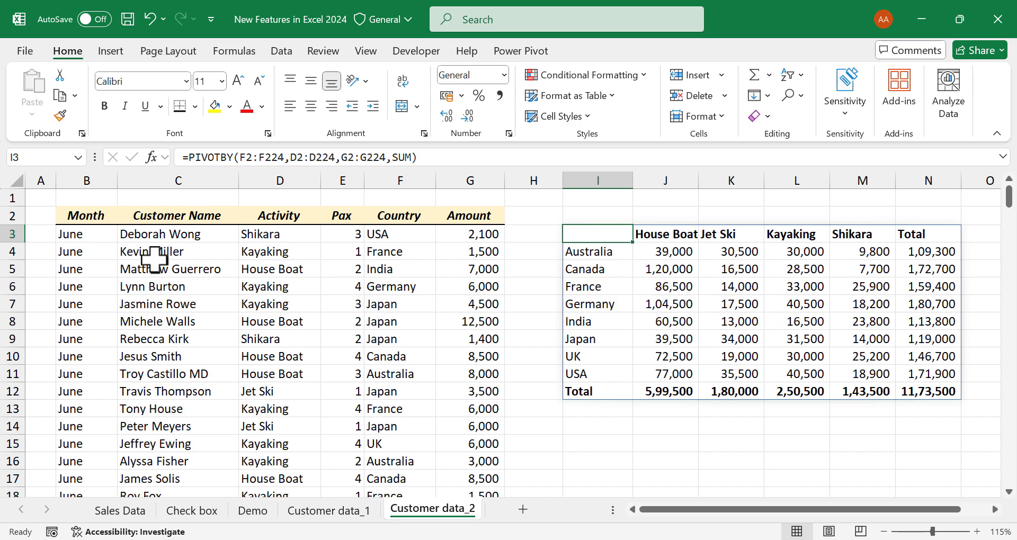
Step: Insert an empty PivotTable from the customer data on this worksheet at cell I14
click(297, 303)
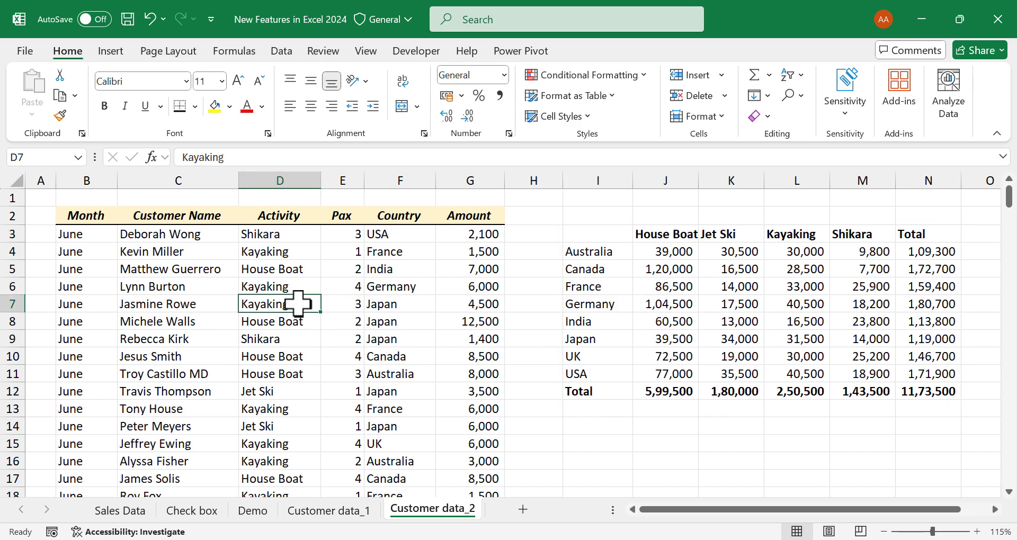
click(114, 50)
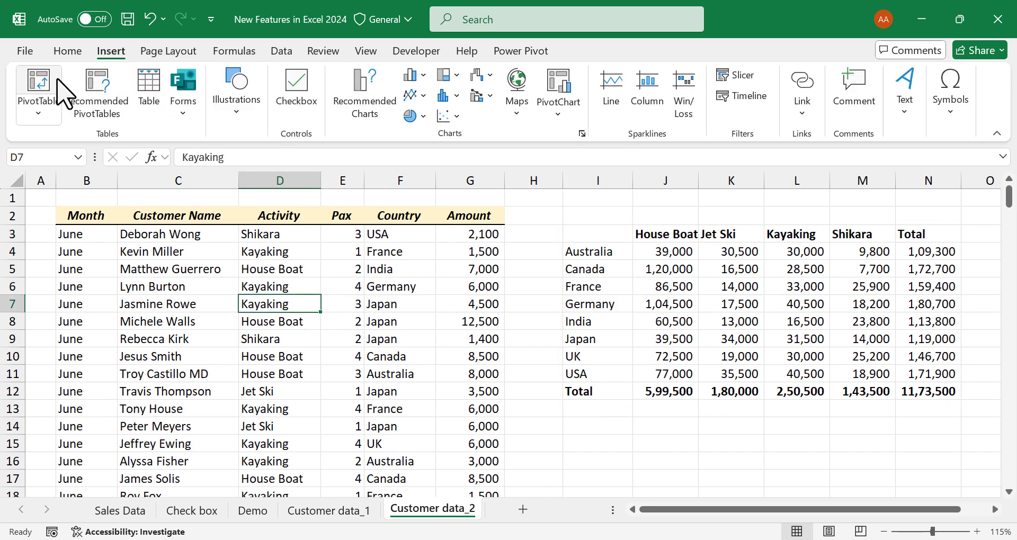
click(45, 80)
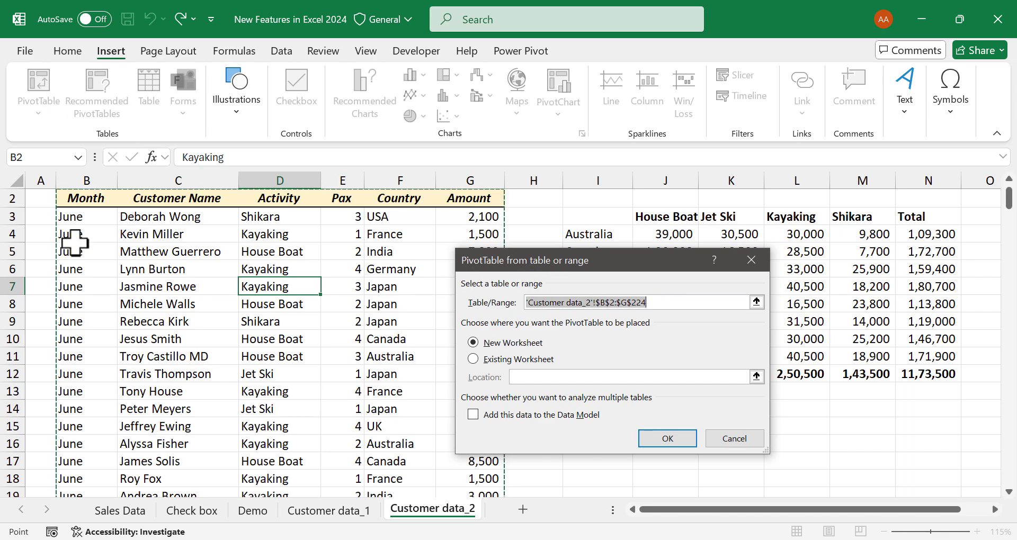
scroll(70, 379, down, 8)
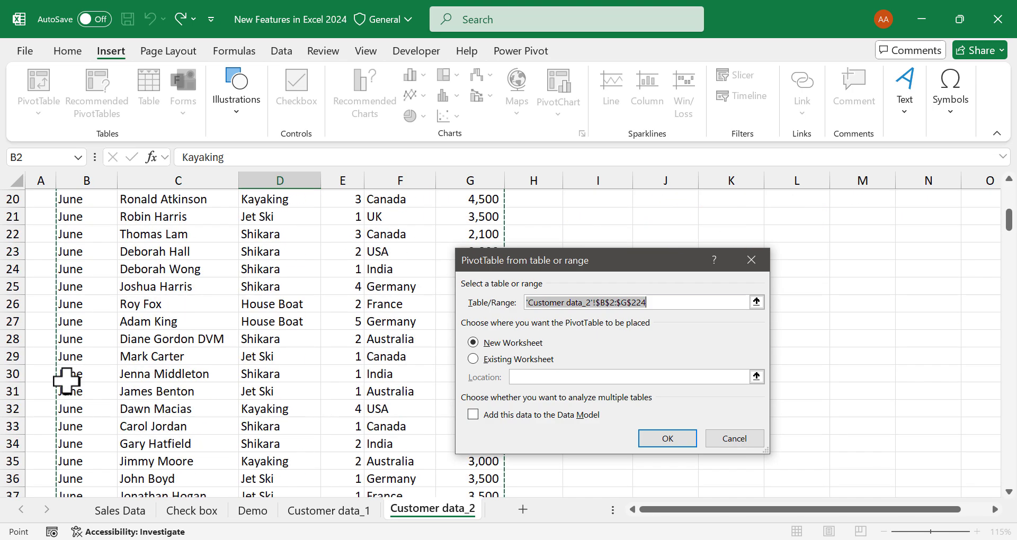
scroll(80, 392, up, 9)
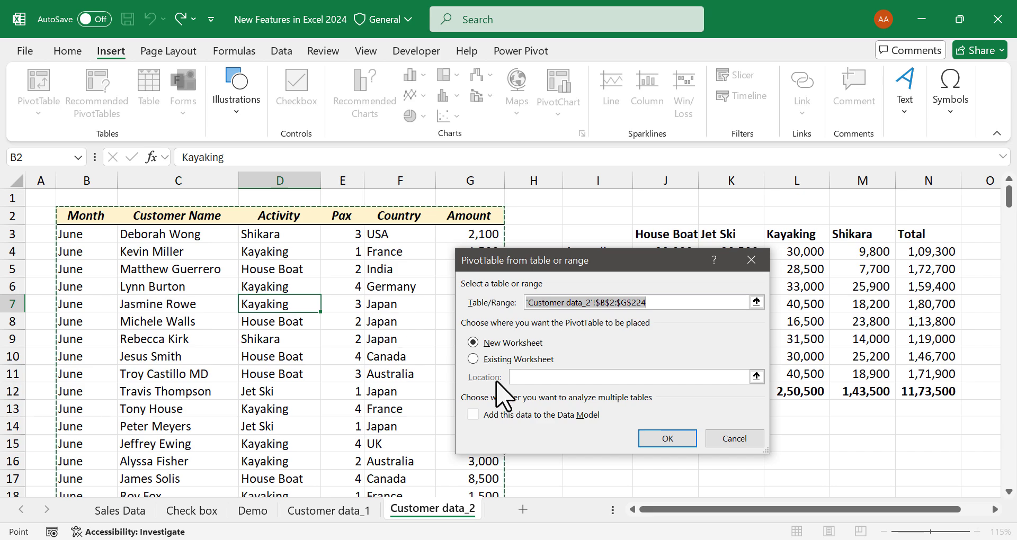
click(473, 360)
drag(593, 262, 357, 235)
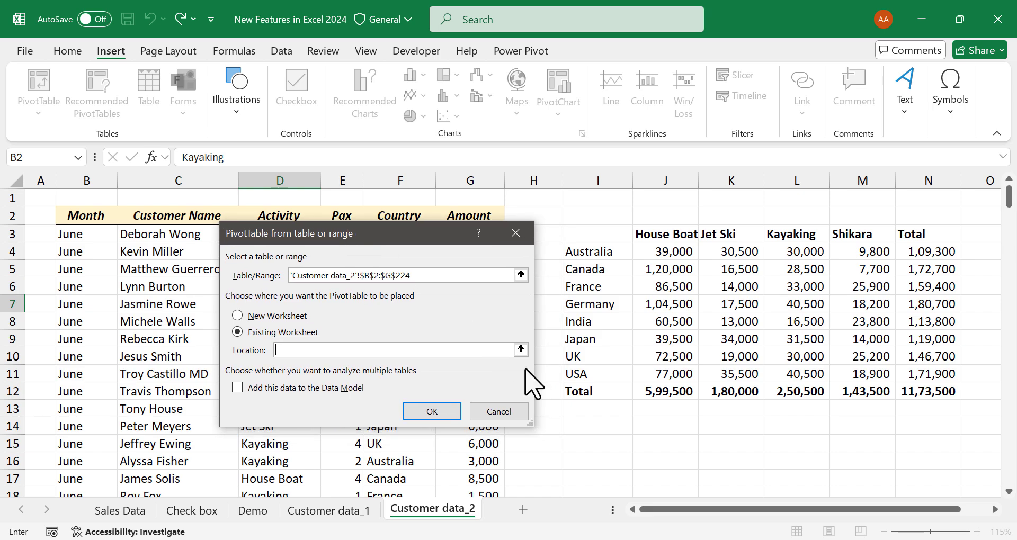
click(594, 432)
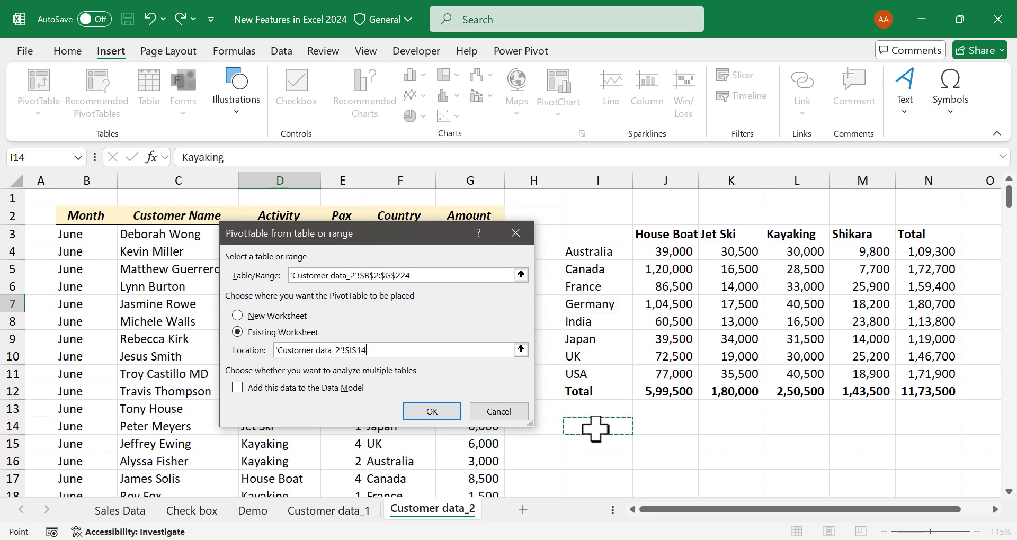
click(446, 416)
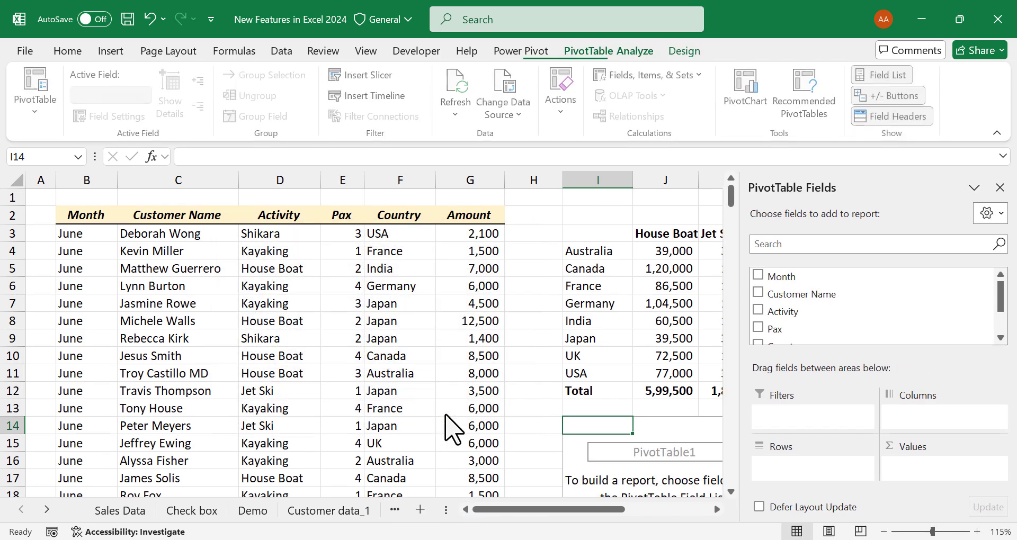
Step: Lay out the PivotTable with Country rows, Activity columns and Sum of Amount values
scroll(645, 414, down, 2)
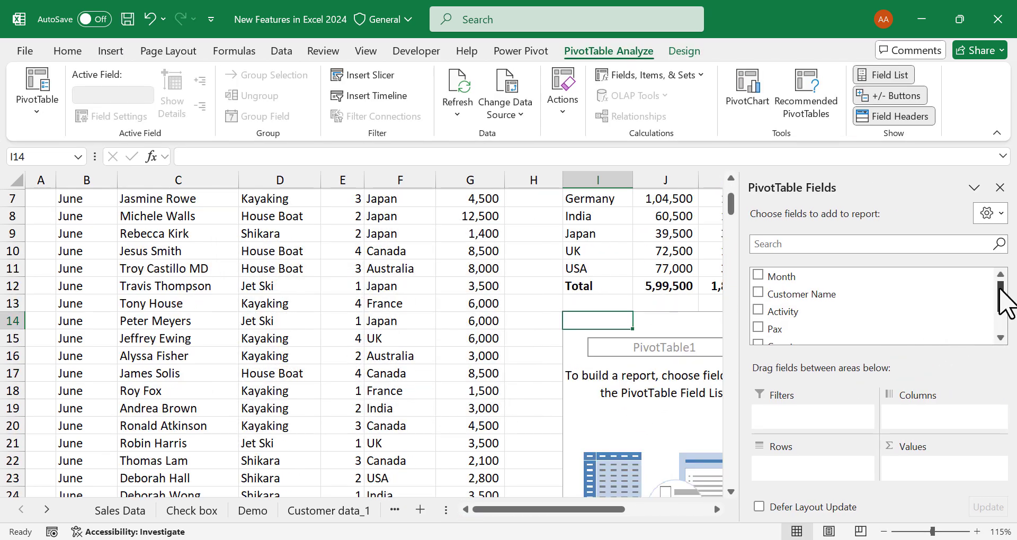
drag(1000, 295, 1003, 318)
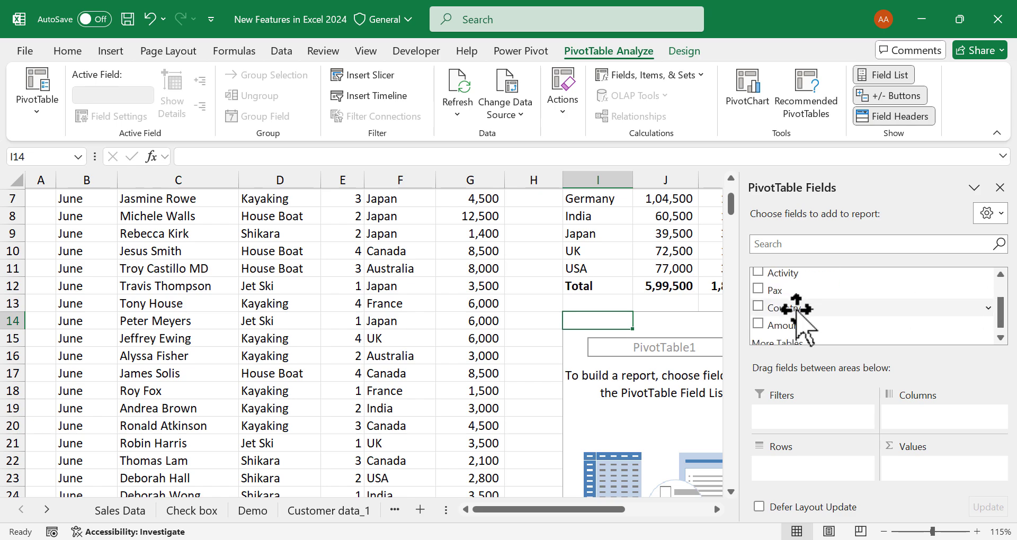
drag(799, 303, 820, 472)
scroll(808, 297, up, 1)
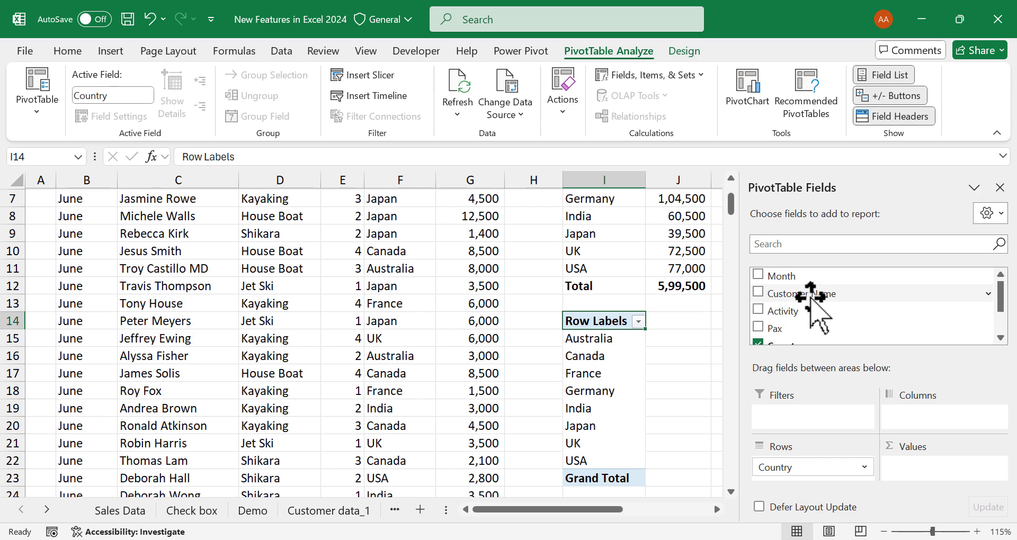
drag(802, 316, 916, 416)
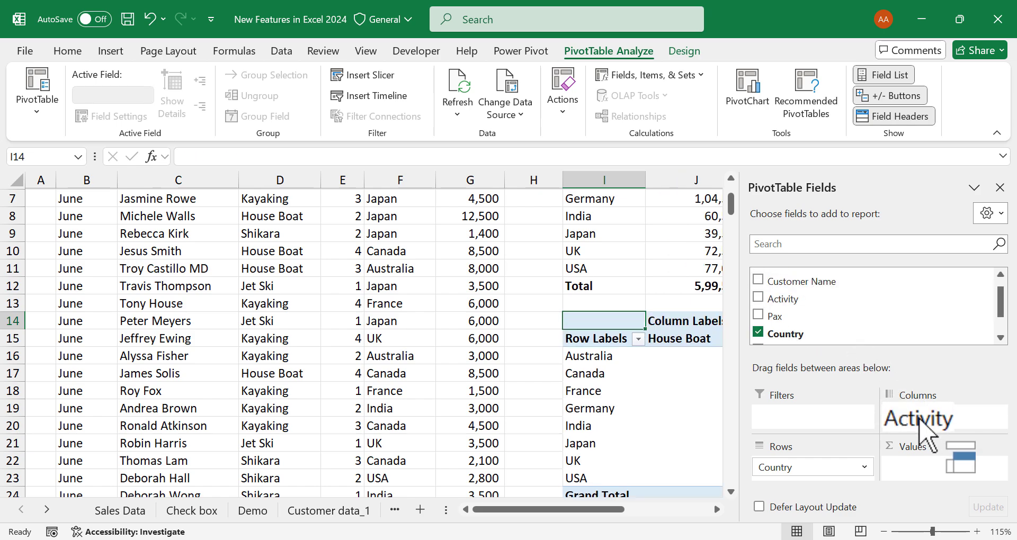
scroll(832, 308, down, 1)
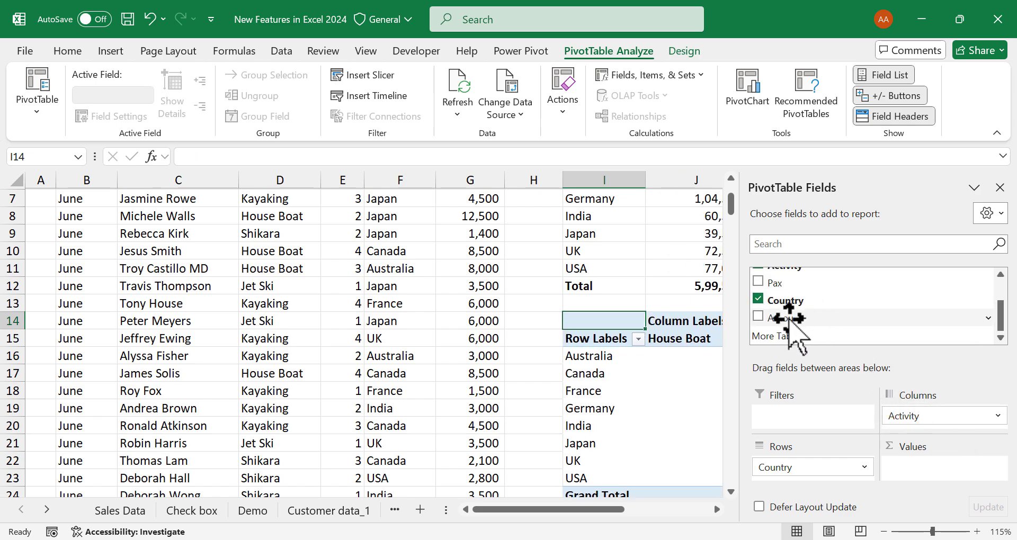
drag(790, 318, 922, 477)
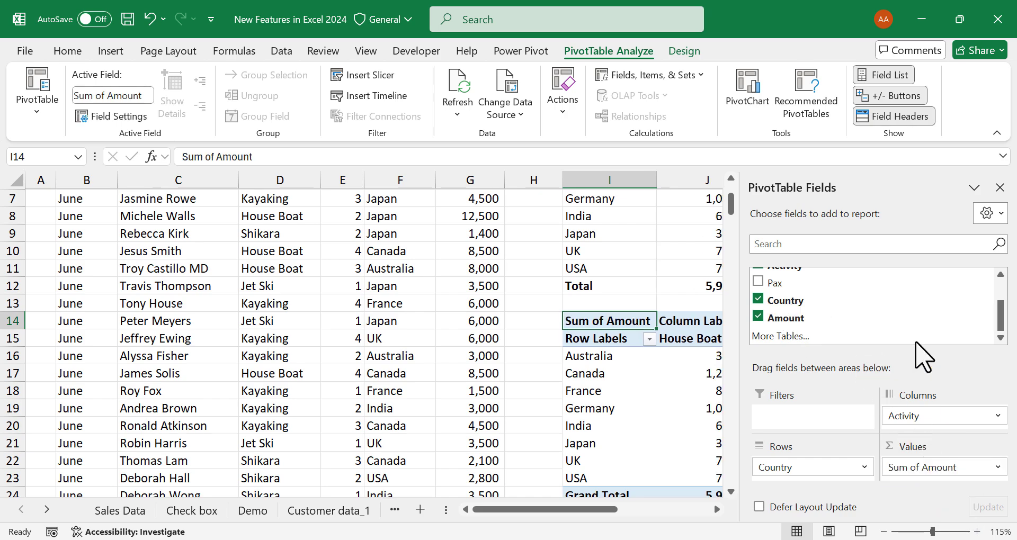
Step: Close the PivotTable field list and collapse the ribbon to show more of the sheet
click(1000, 188)
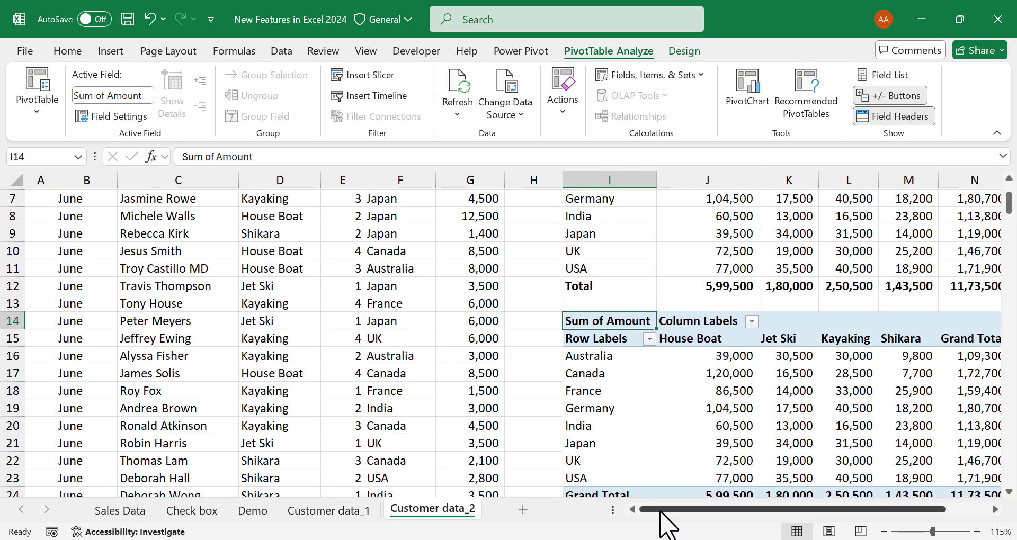
drag(666, 509, 742, 509)
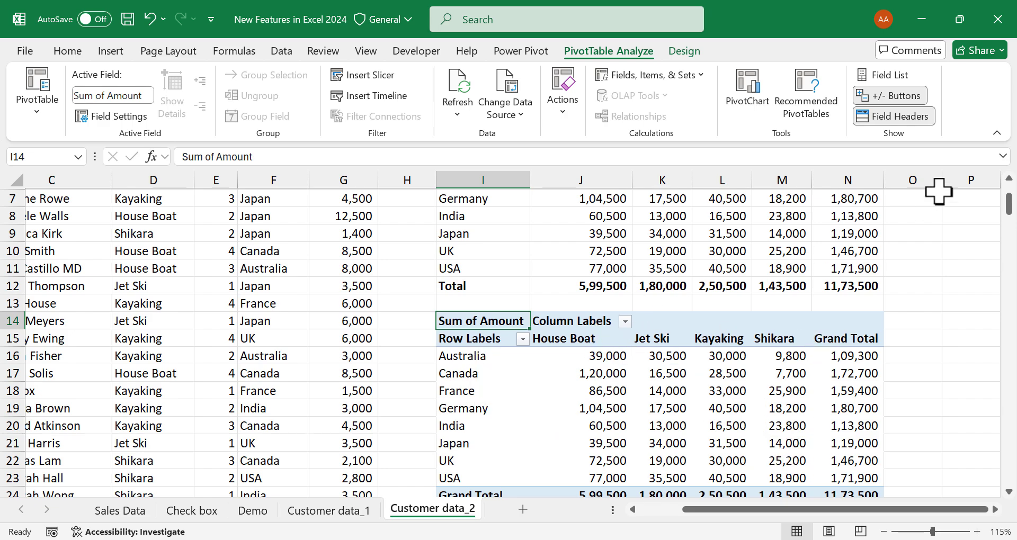
click(998, 134)
scroll(689, 244, up, 2)
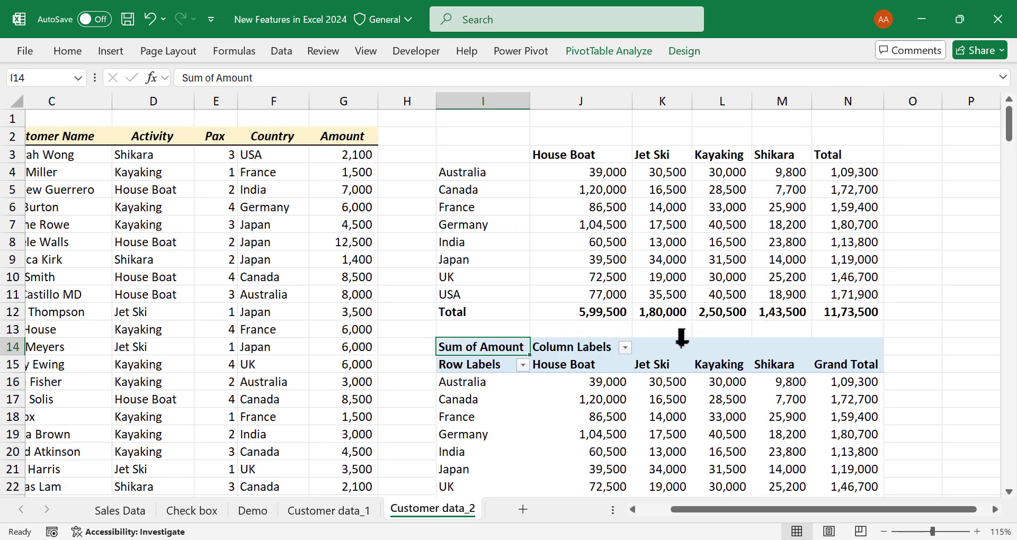
scroll(688, 512, left, 3)
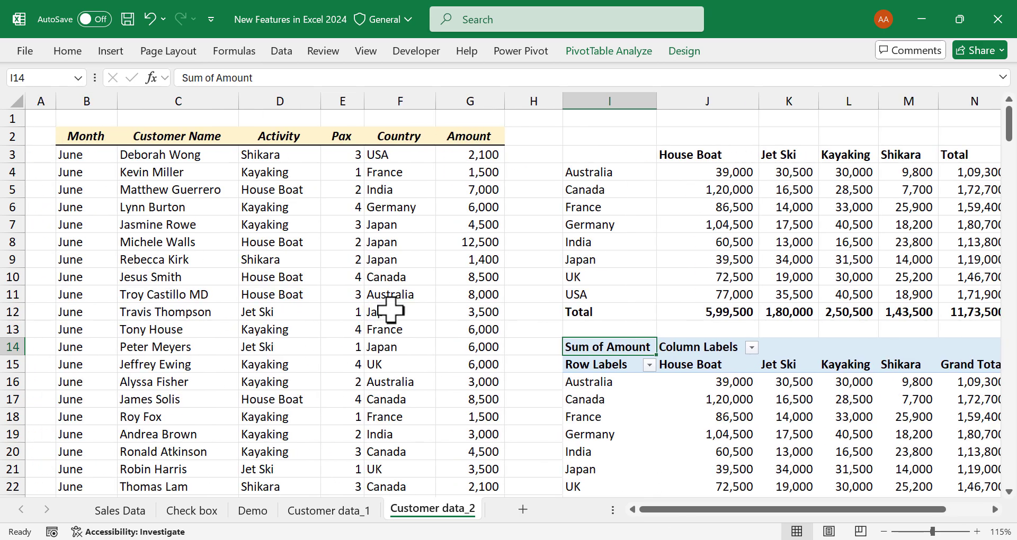
Step: Change the Canada House Boat amount in G10 to 150000 and check the PIVOTBY update
click(459, 276)
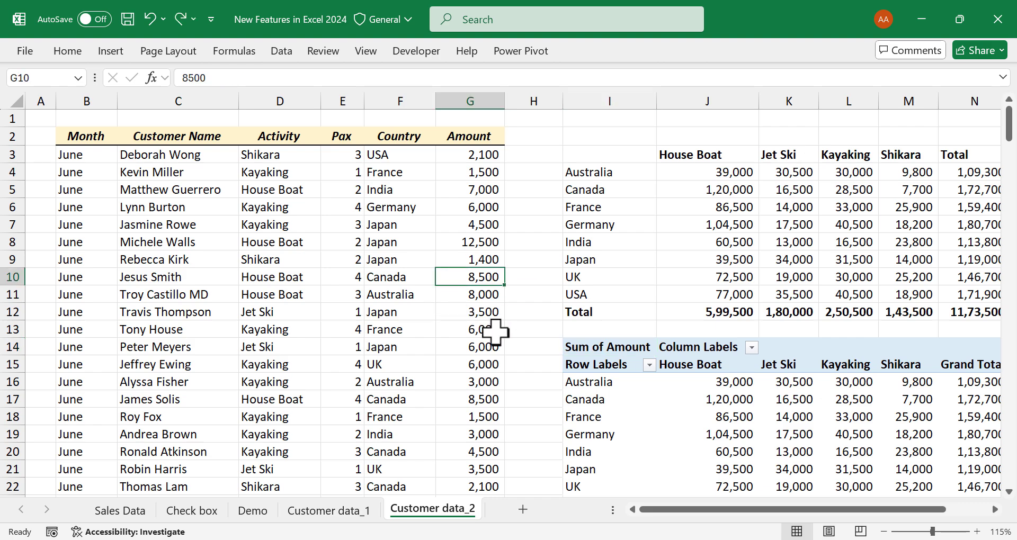
text(15000)
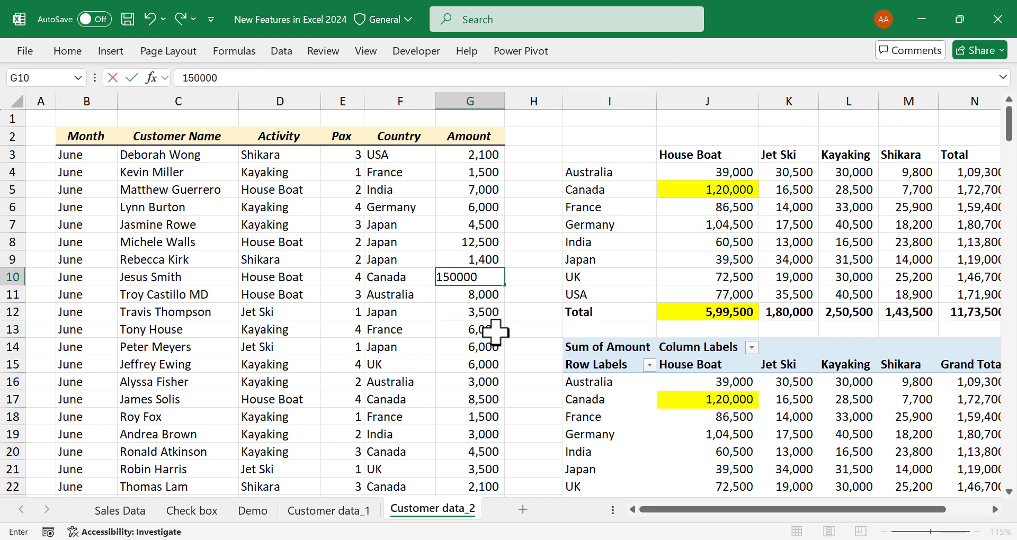
key(Return)
click(623, 158)
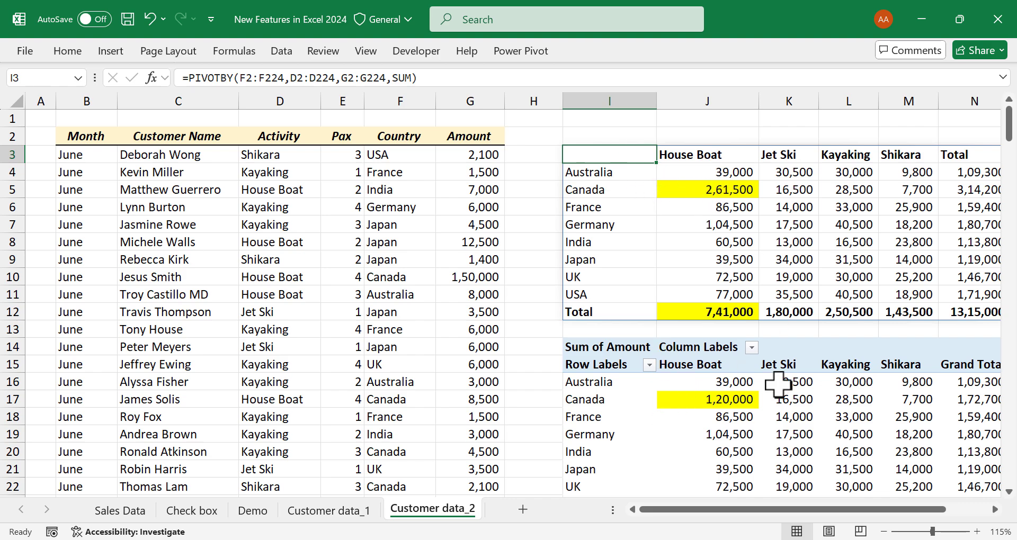
Step: Refresh the PivotTable so it picks up the new Canada House Boat amount
mouse_move(741, 419)
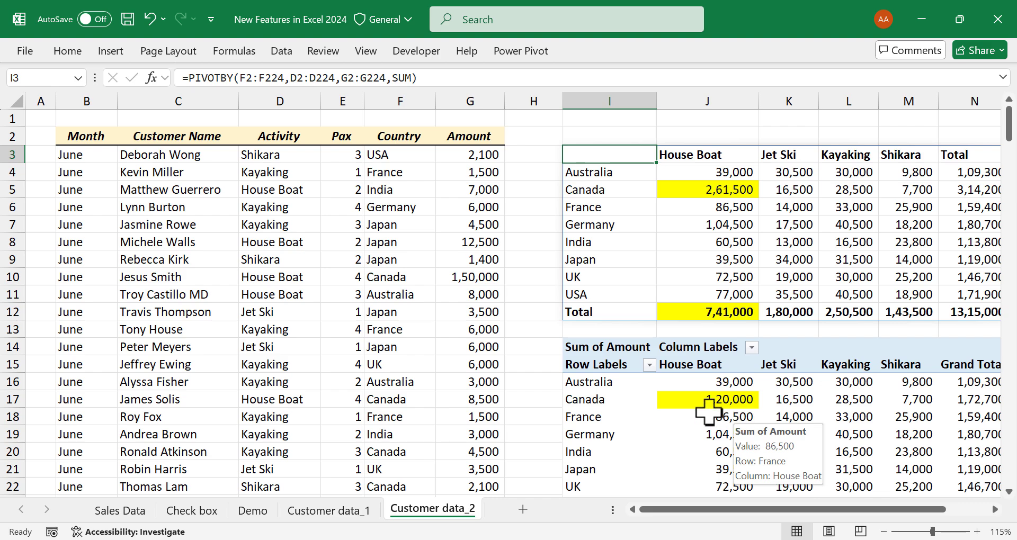
right_click(799, 399)
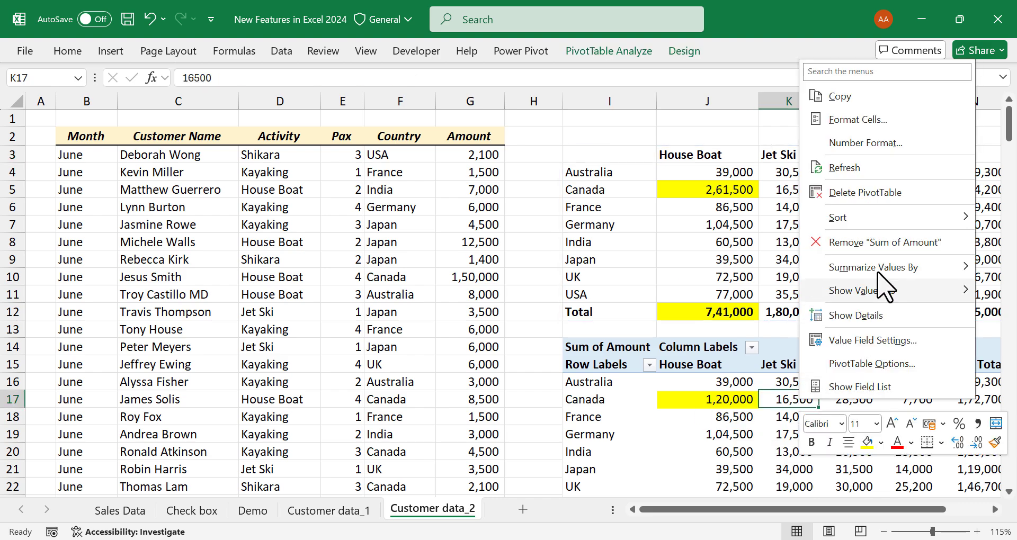
click(884, 170)
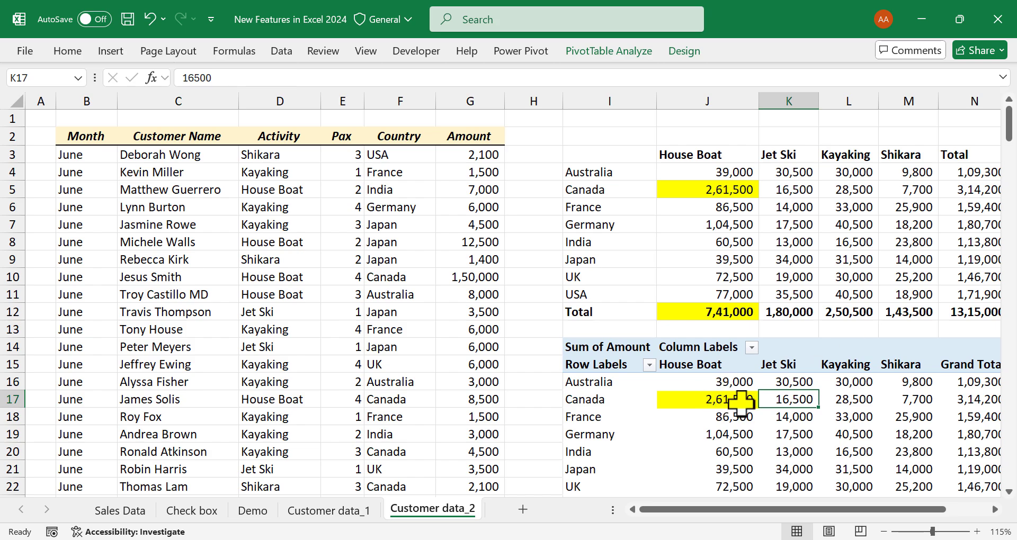